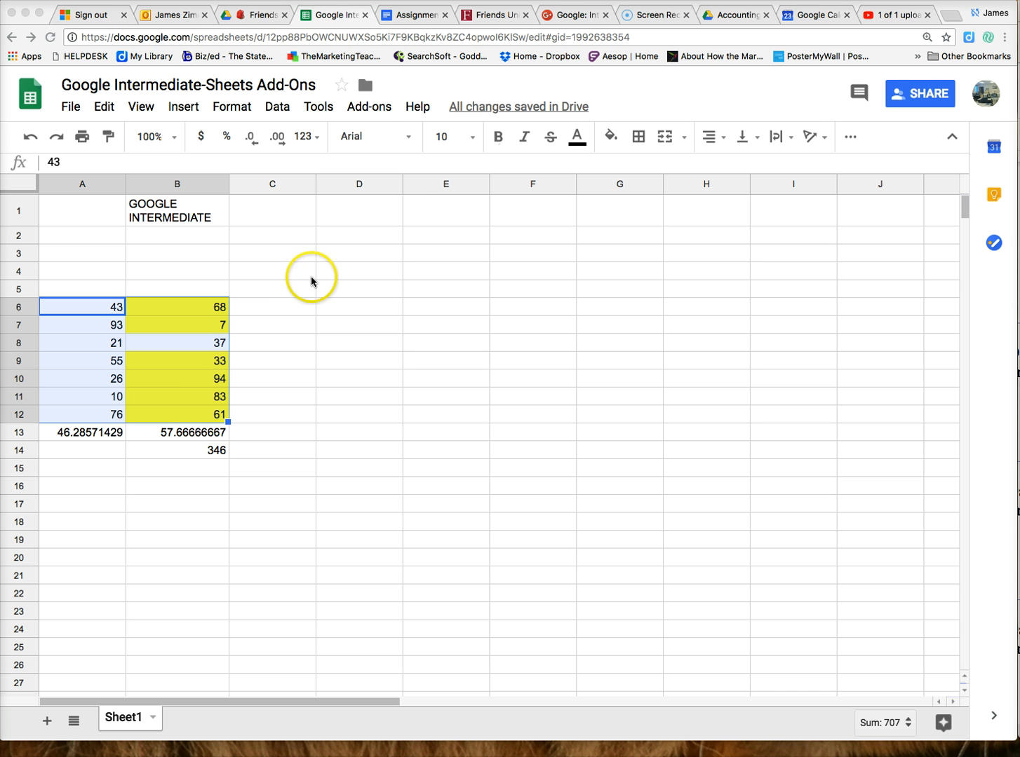
# - Search the spreadsheet add-on store for Power Tools
pyautogui.click(370, 107)
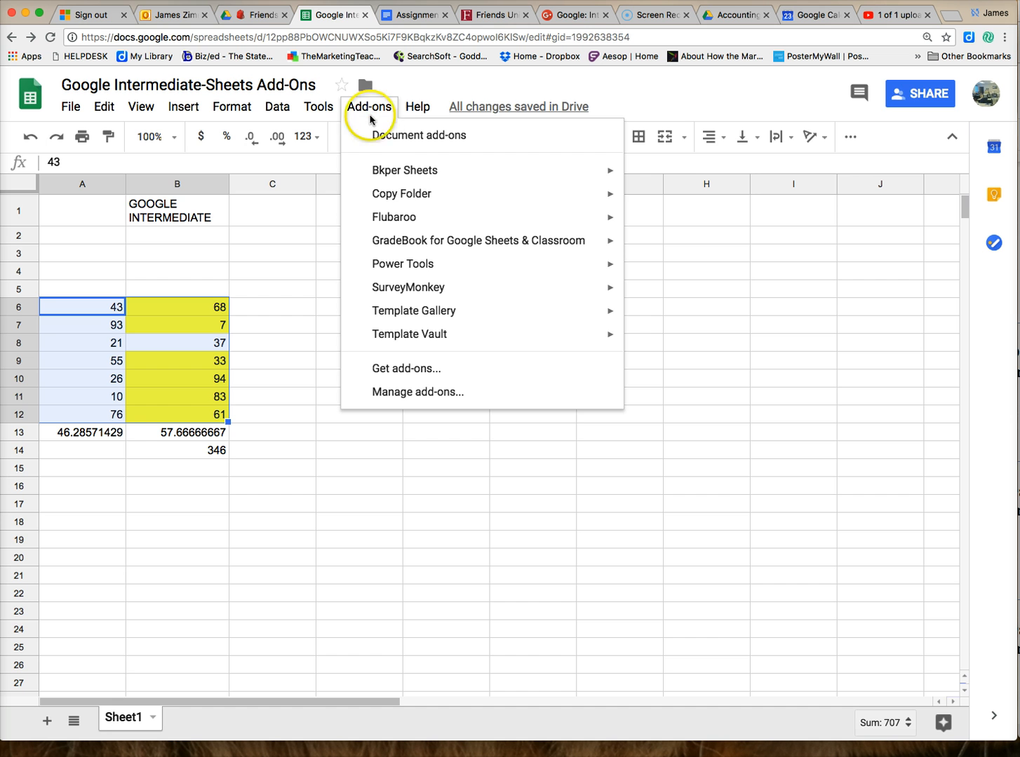
pyautogui.click(401, 369)
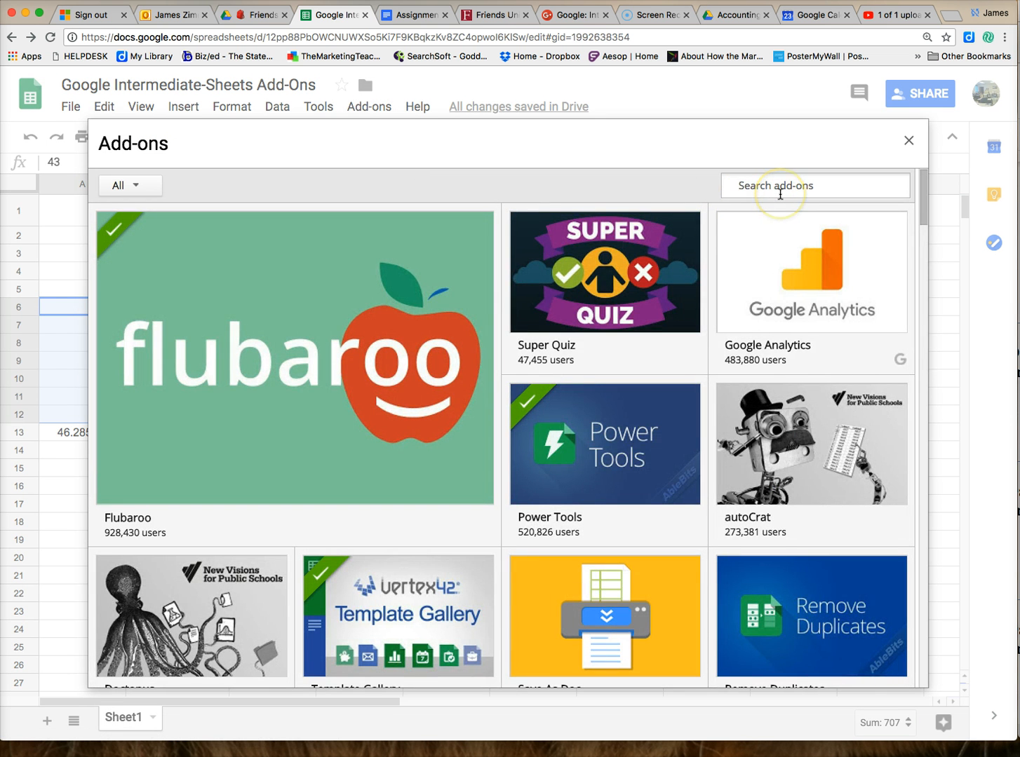
pyautogui.write('Power Tools')
pyautogui.press('Return')
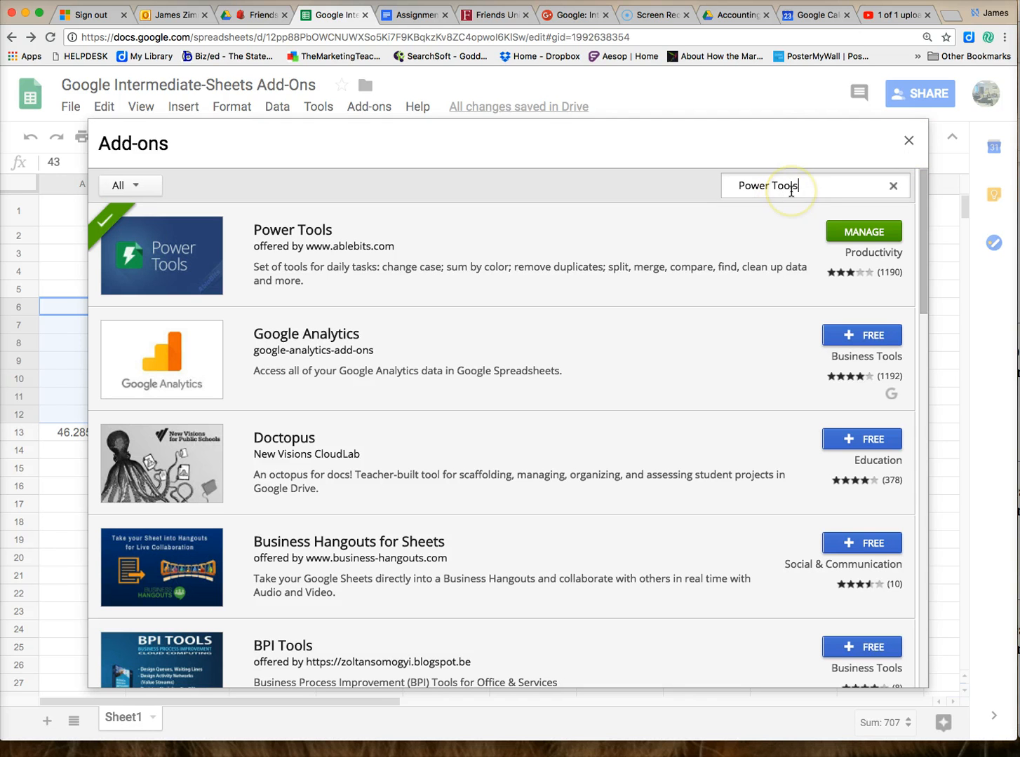
# - Search the add-on store for Template Vault instead, and close the store after viewing the listing
pyautogui.press('BackSpace')
pyautogui.press('BackSpace')
pyautogui.press('BackSpace')
pyautogui.press('BackSpace')
pyautogui.press('BackSpace')
pyautogui.press('BackSpace')
pyautogui.press('BackSpace')
pyautogui.press('BackSpace')
pyautogui.press('BackSpace')
pyautogui.press('BackSpace')
pyautogui.press('BackSpace')
pyautogui.write('Template Valu')
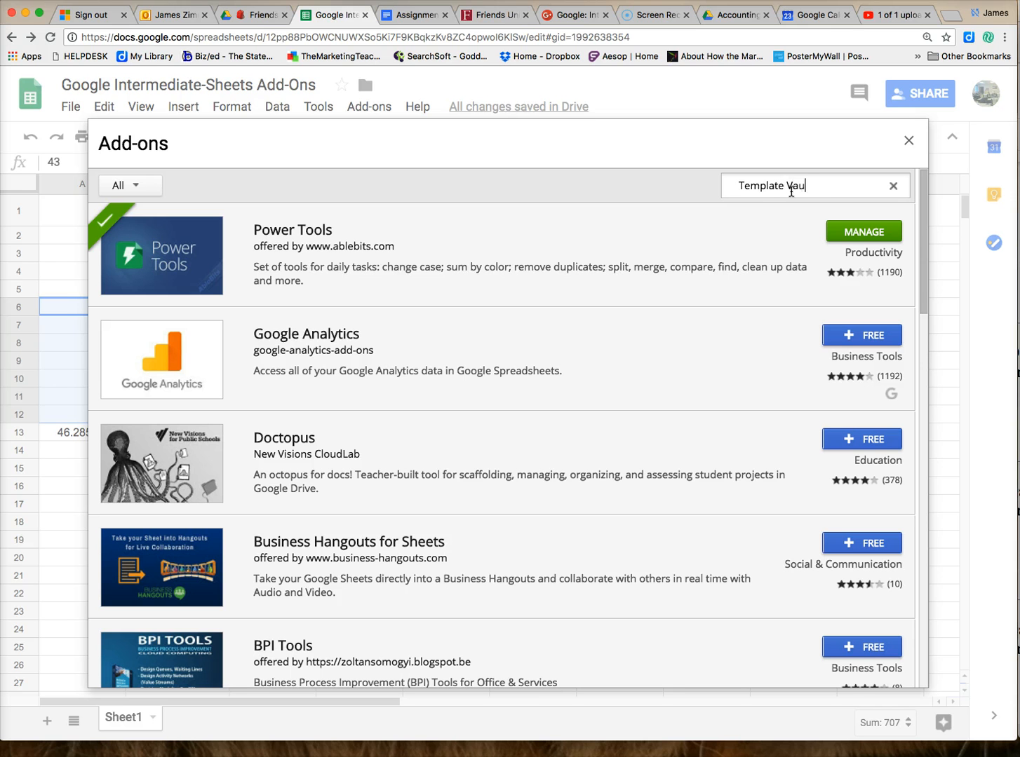
pyautogui.write('lt')
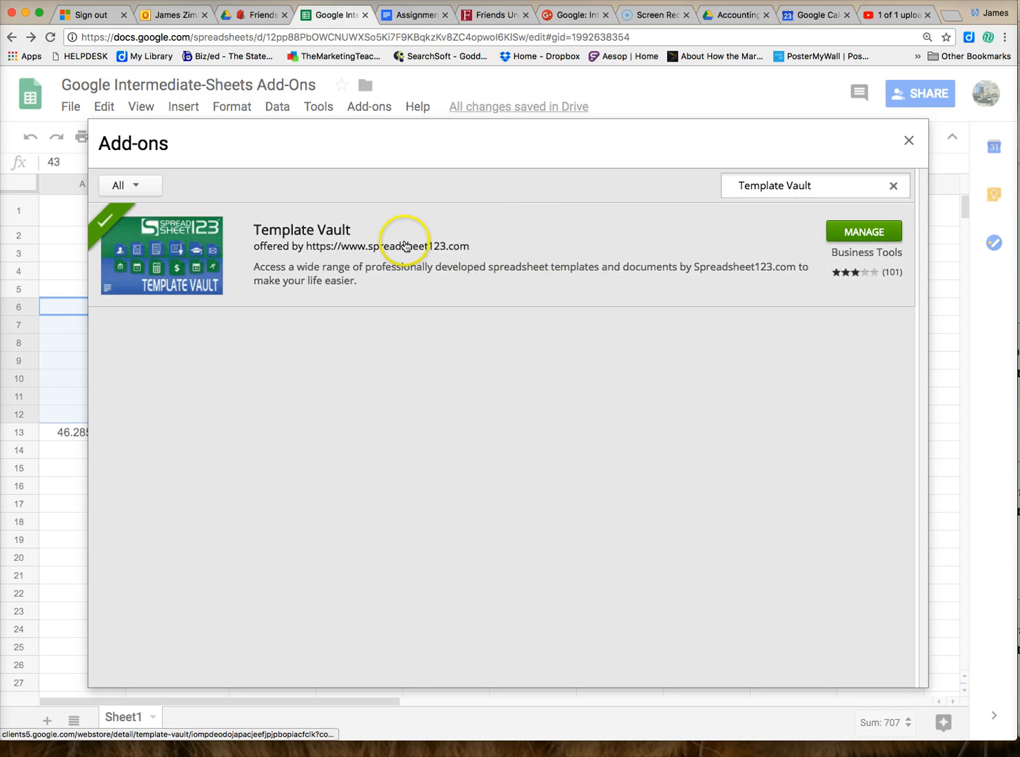
pyautogui.click(907, 141)
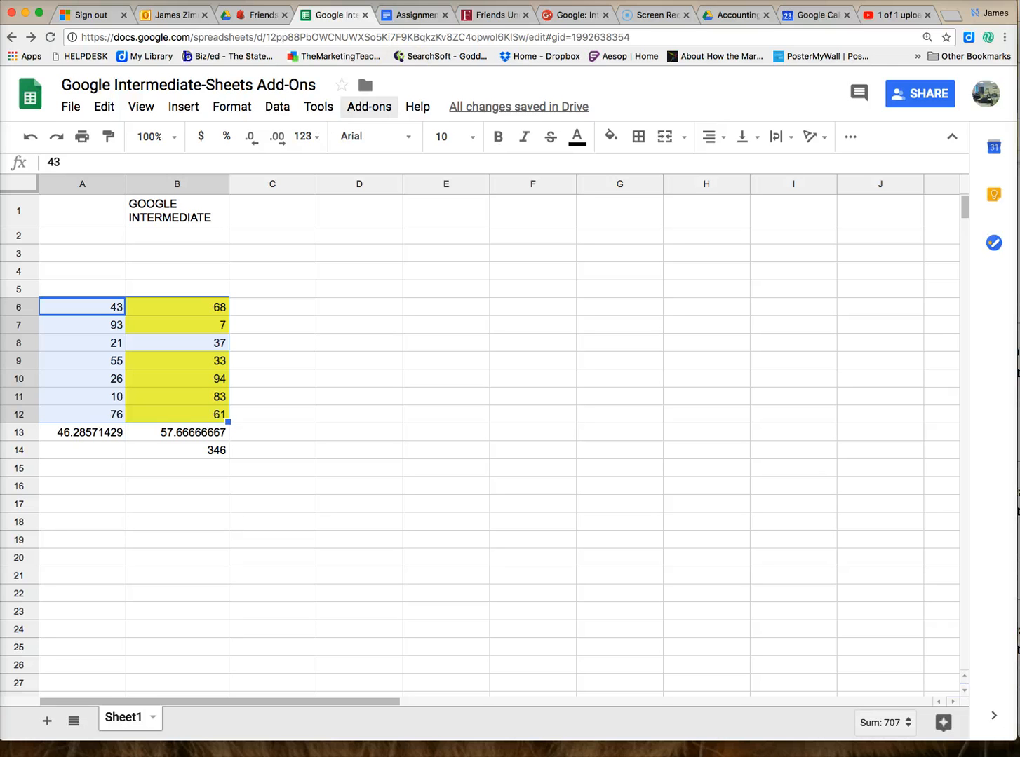
# - Copy the Retirement Savings Calculator from Template Vault's Savings & Retirement category to Google Drive and open the copied file
pyautogui.click(359, 110)
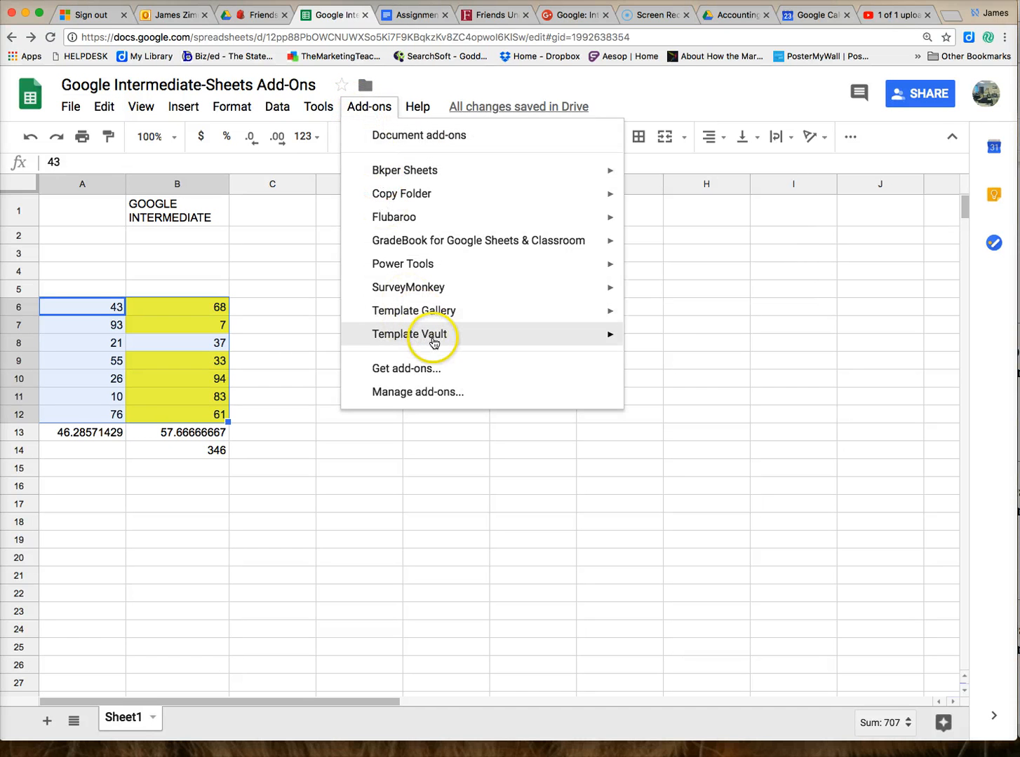
pyautogui.moveTo(438, 336)
pyautogui.click(678, 341)
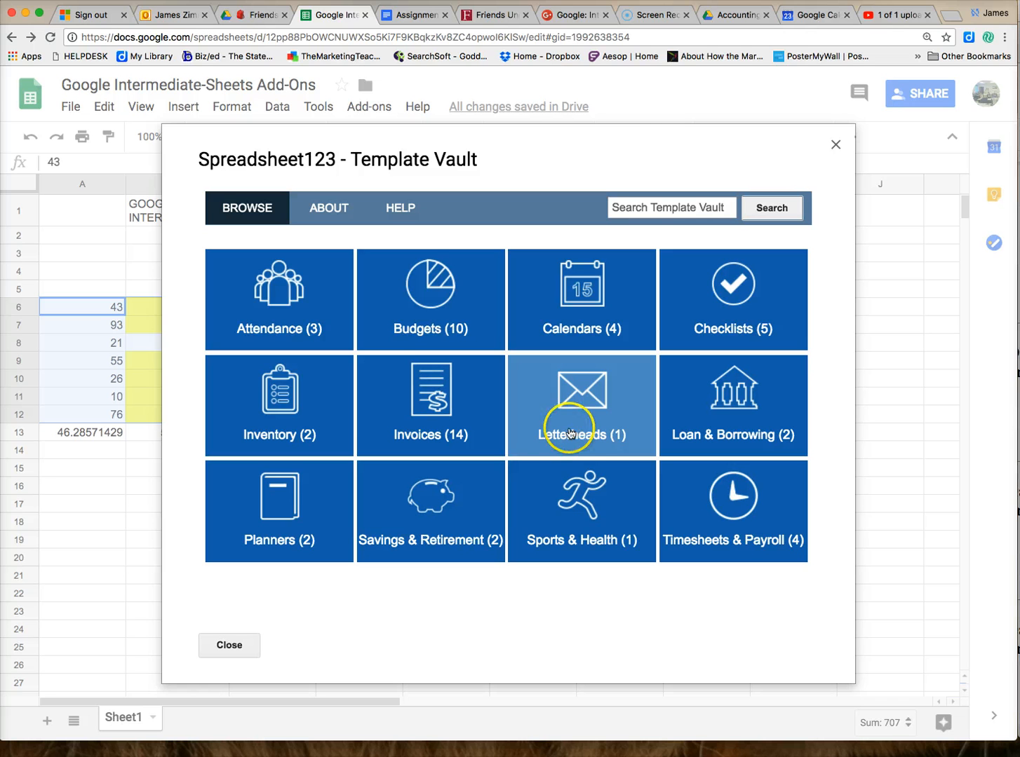
pyautogui.click(446, 516)
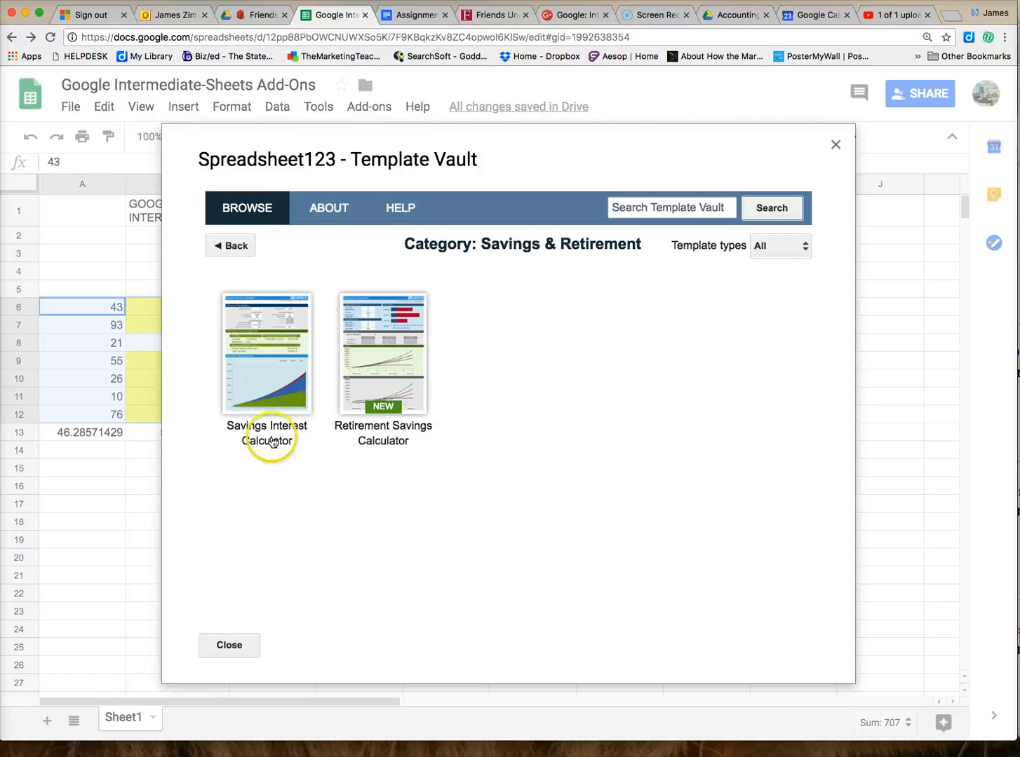
pyautogui.click(371, 365)
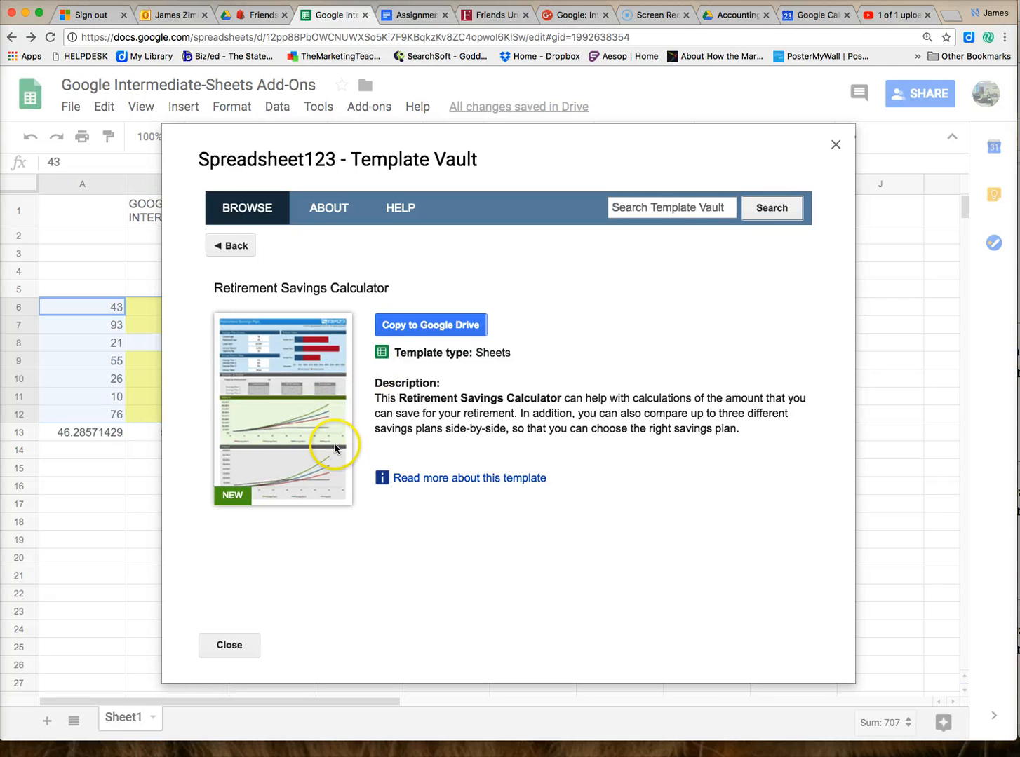
pyautogui.click(435, 326)
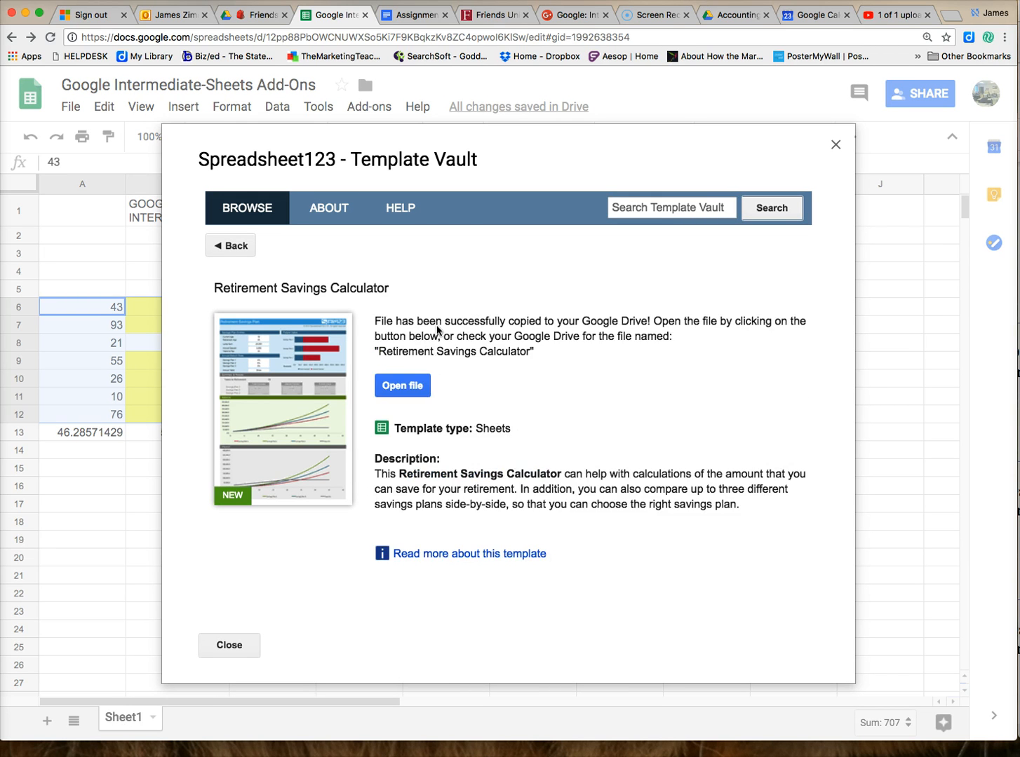
pyautogui.click(411, 385)
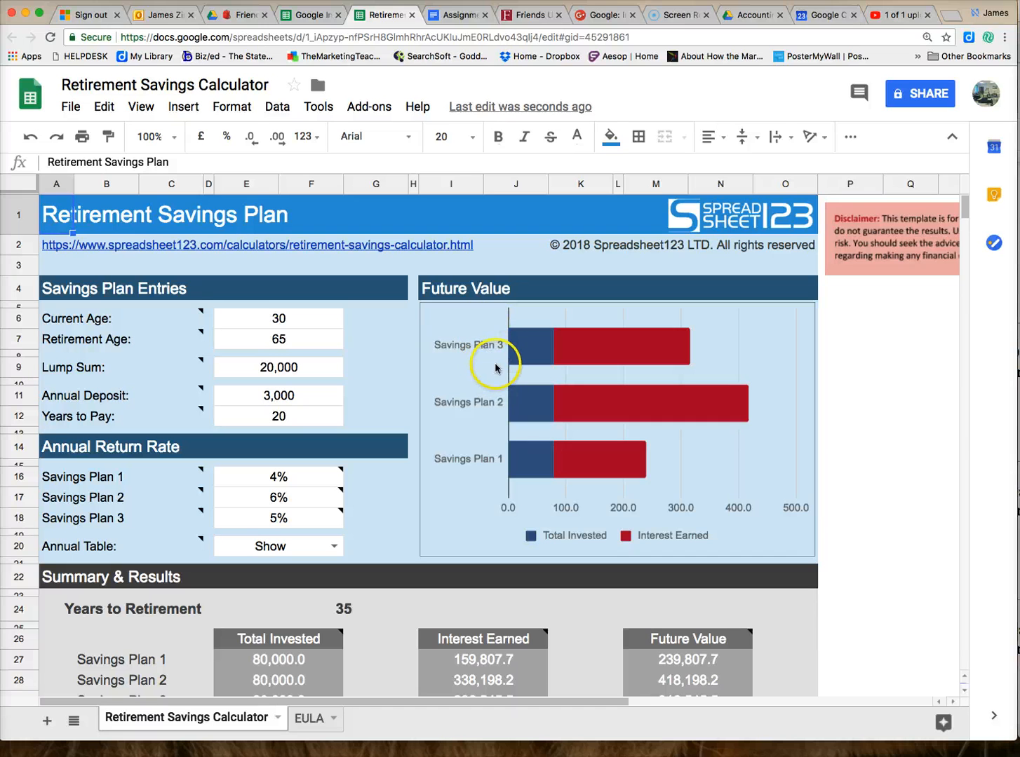
# - Set the current age to 37 and the retirement age to 55 in the Savings Plan Entries
pyautogui.scroll(-1, 503, 361)
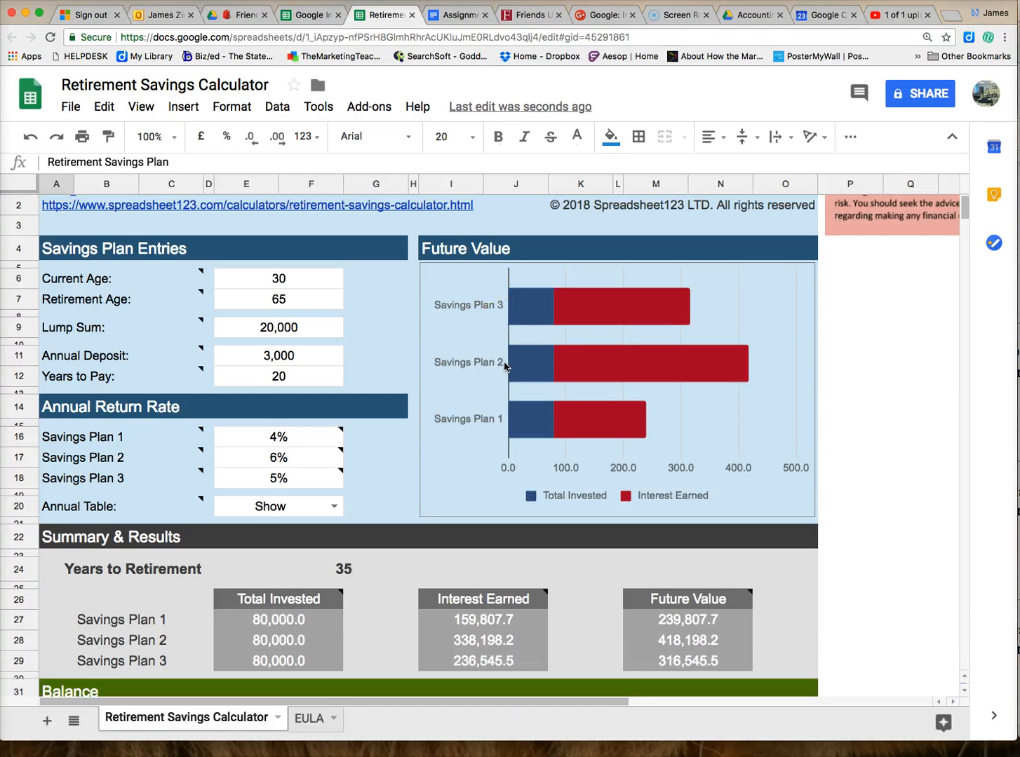
pyautogui.click(300, 281)
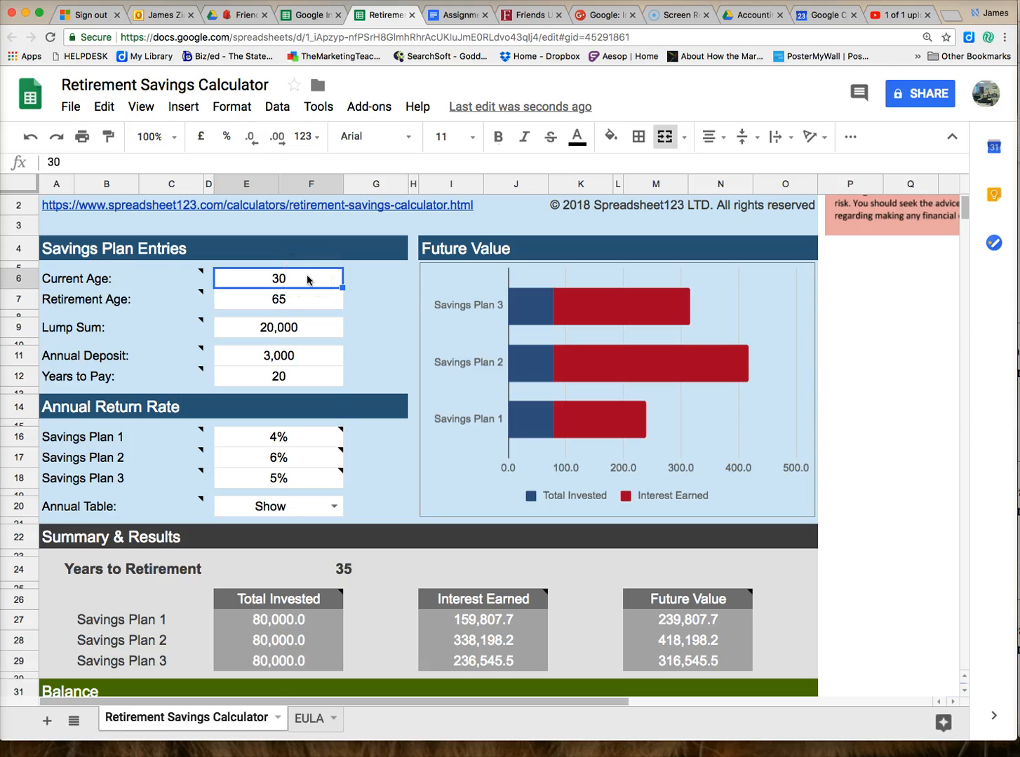
pyautogui.write('37')
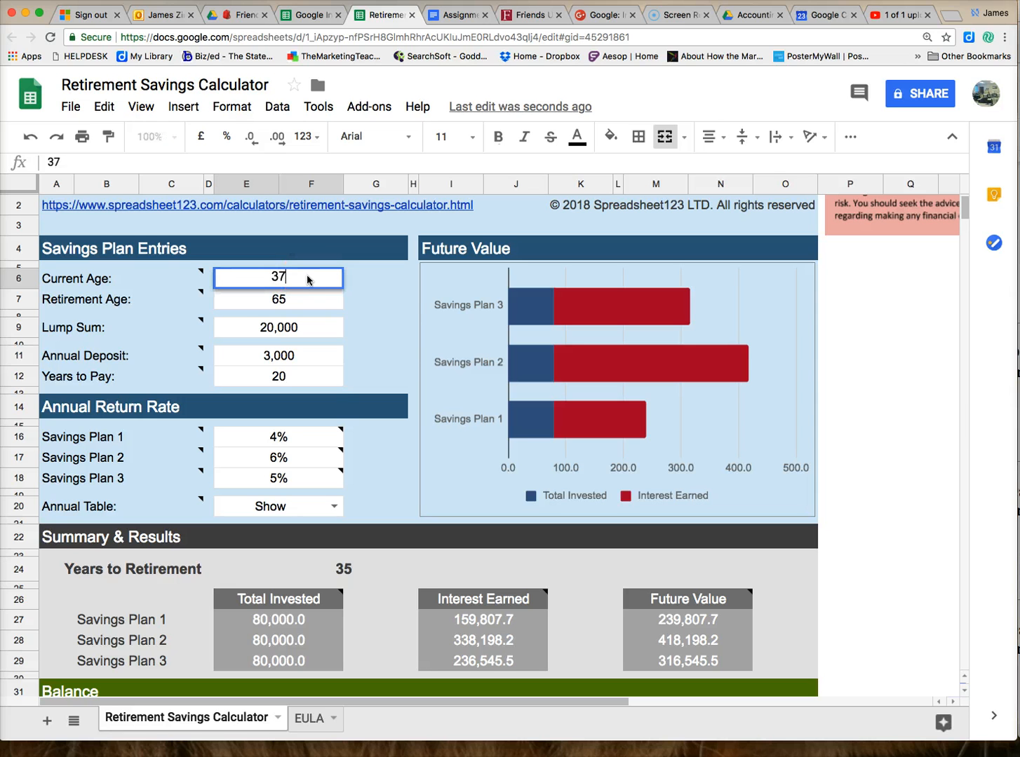
pyautogui.click(306, 300)
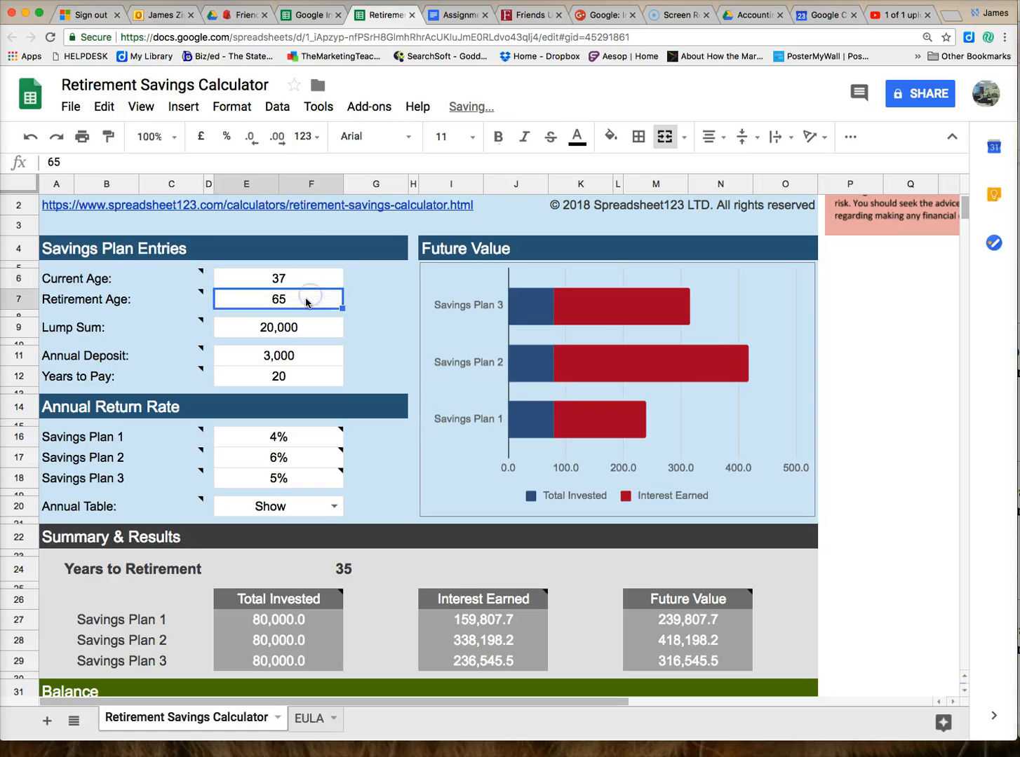
pyautogui.write('55')
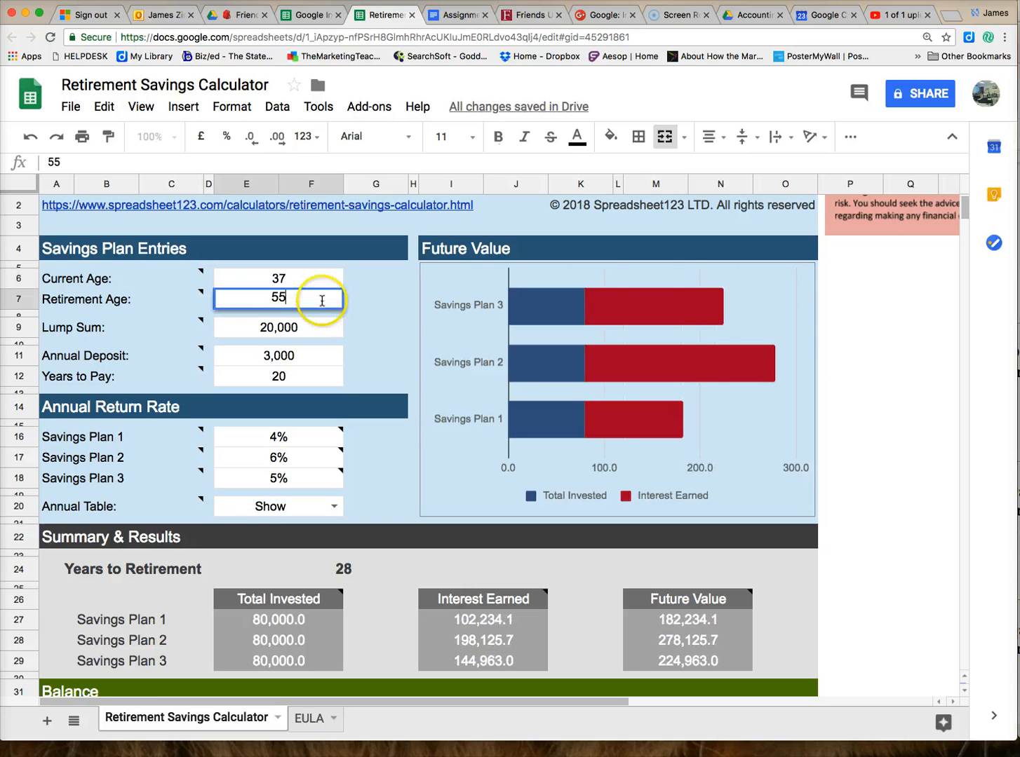
# - Set the lump sum to 25000 and the annual deposit to 2000 in the Savings Plan Entries
pyautogui.click(303, 333)
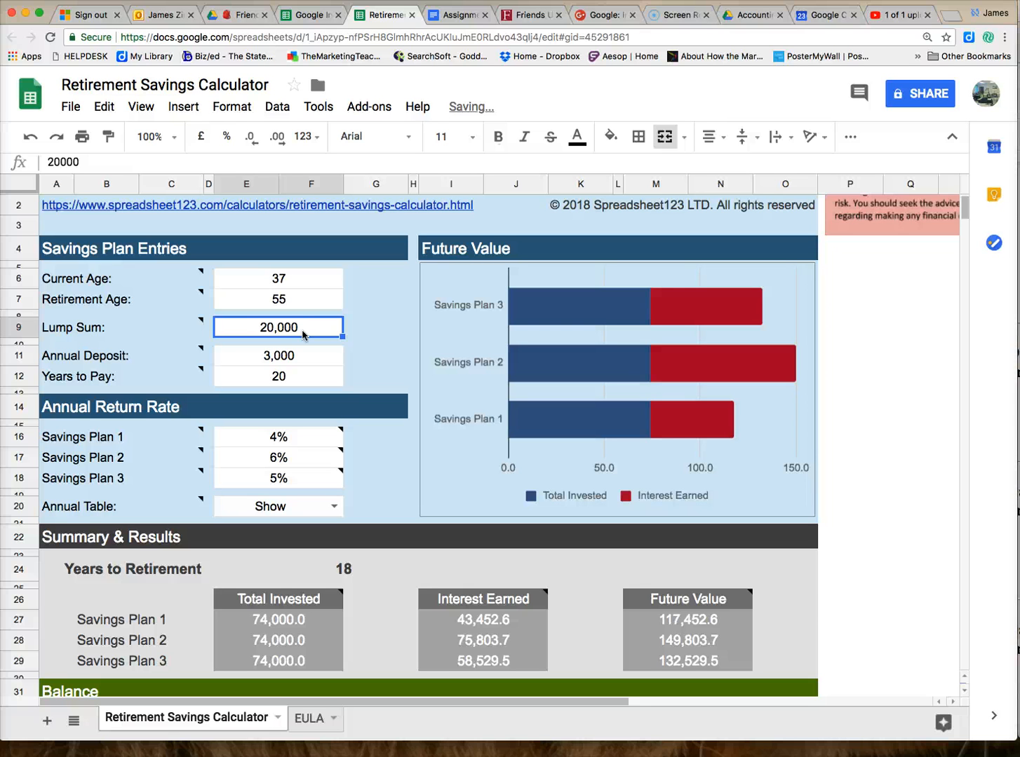
pyautogui.write('25000')
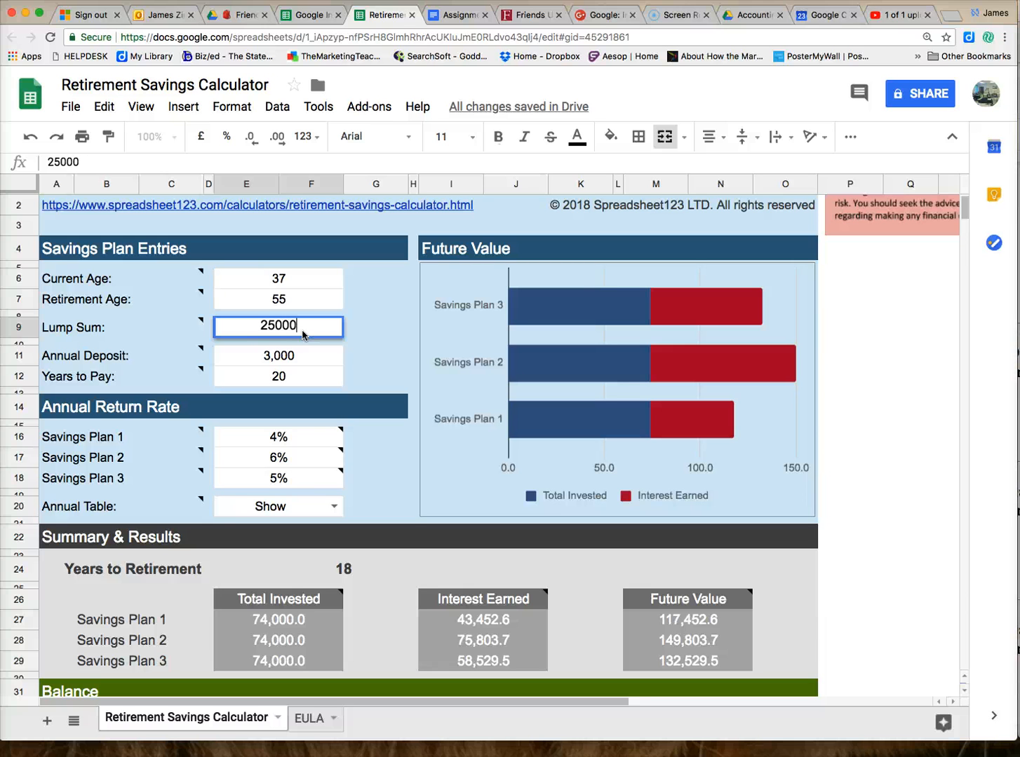
pyautogui.click(297, 359)
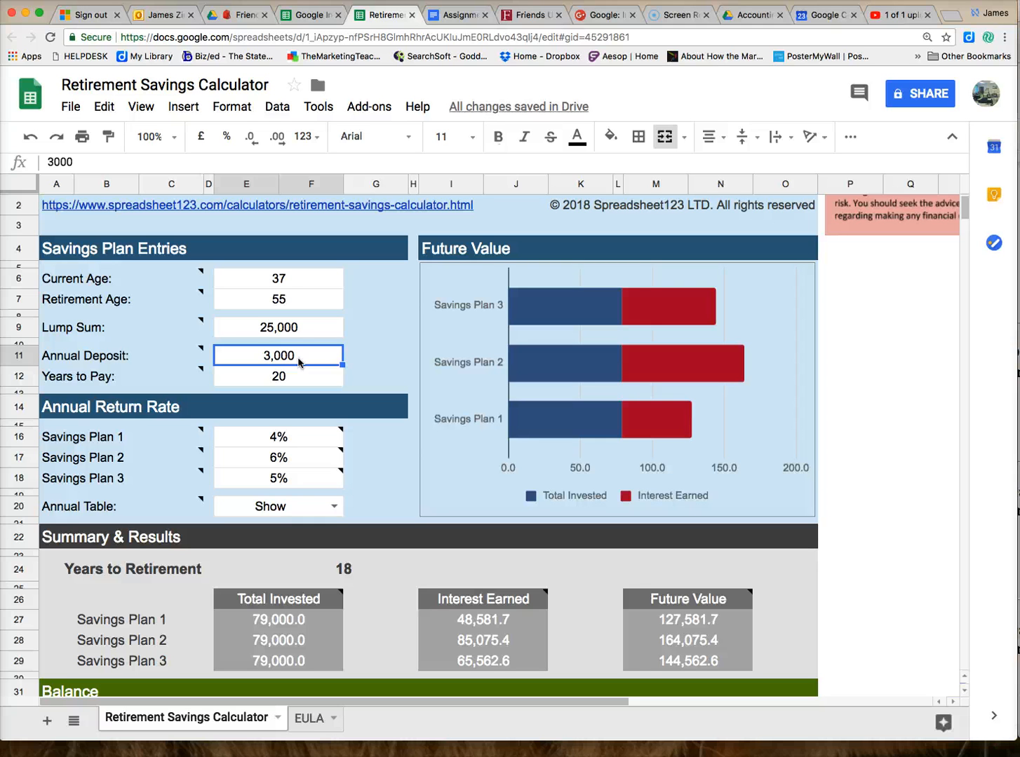
pyautogui.write('2000')
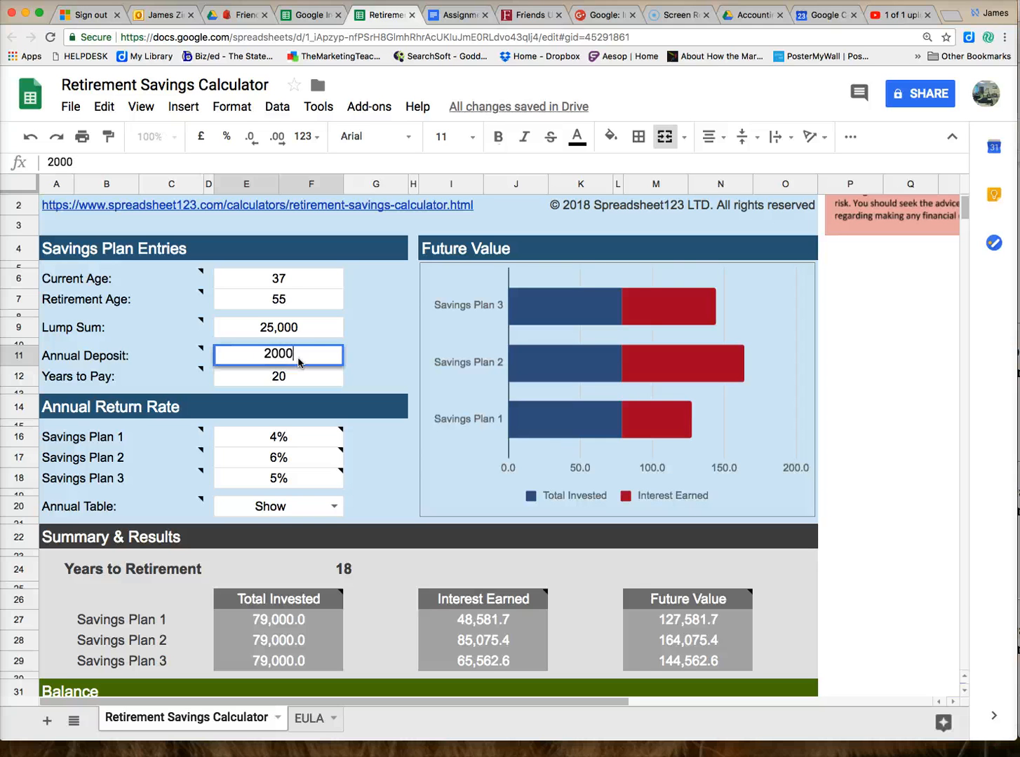
pyautogui.click(307, 365)
pyautogui.click(289, 378)
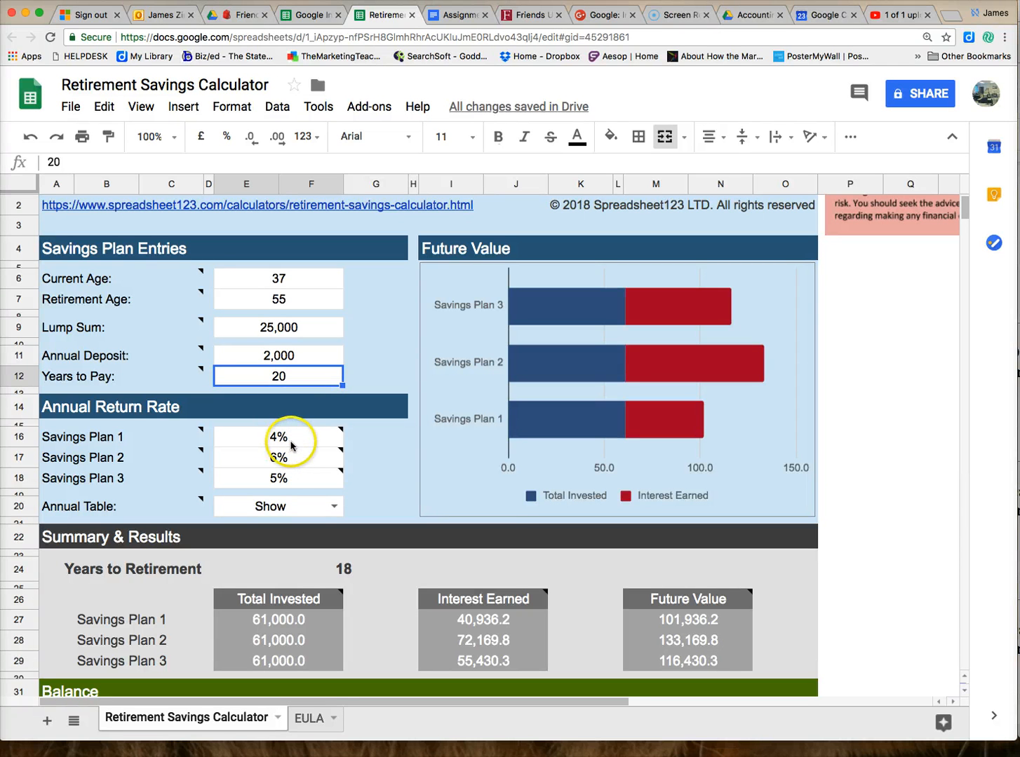
# - Set the annual return rates to 7% for Savings Plan 1 and 3% for Savings Plans 2 and 3
pyautogui.moveTo(291, 445)
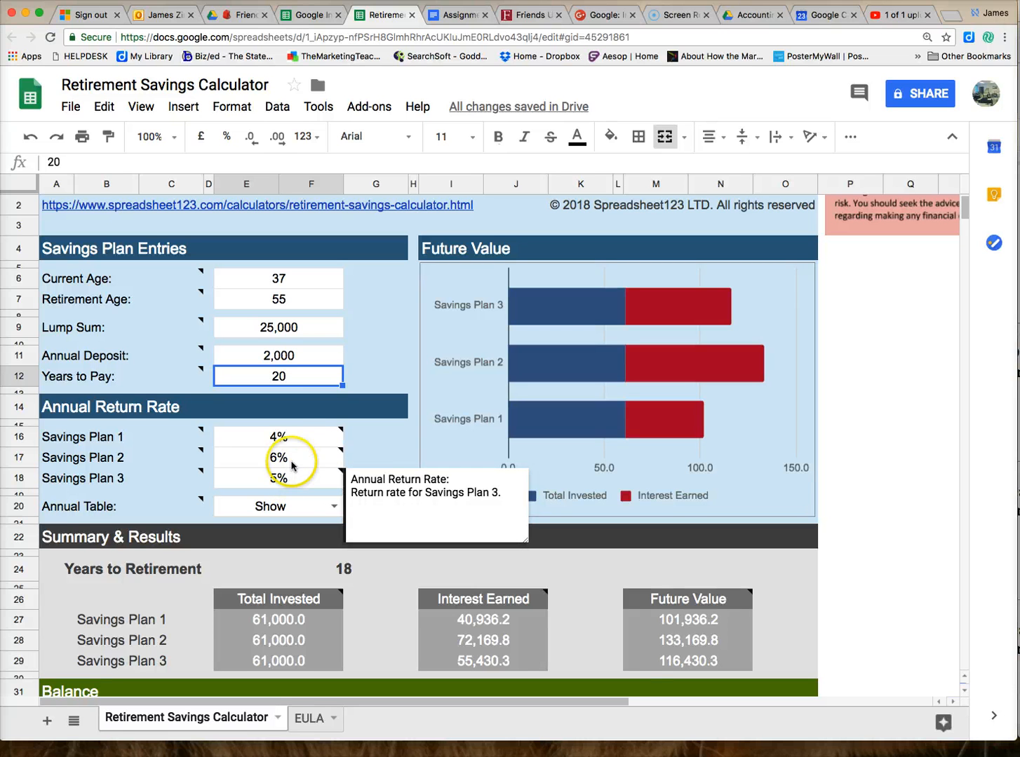
pyautogui.click(298, 440)
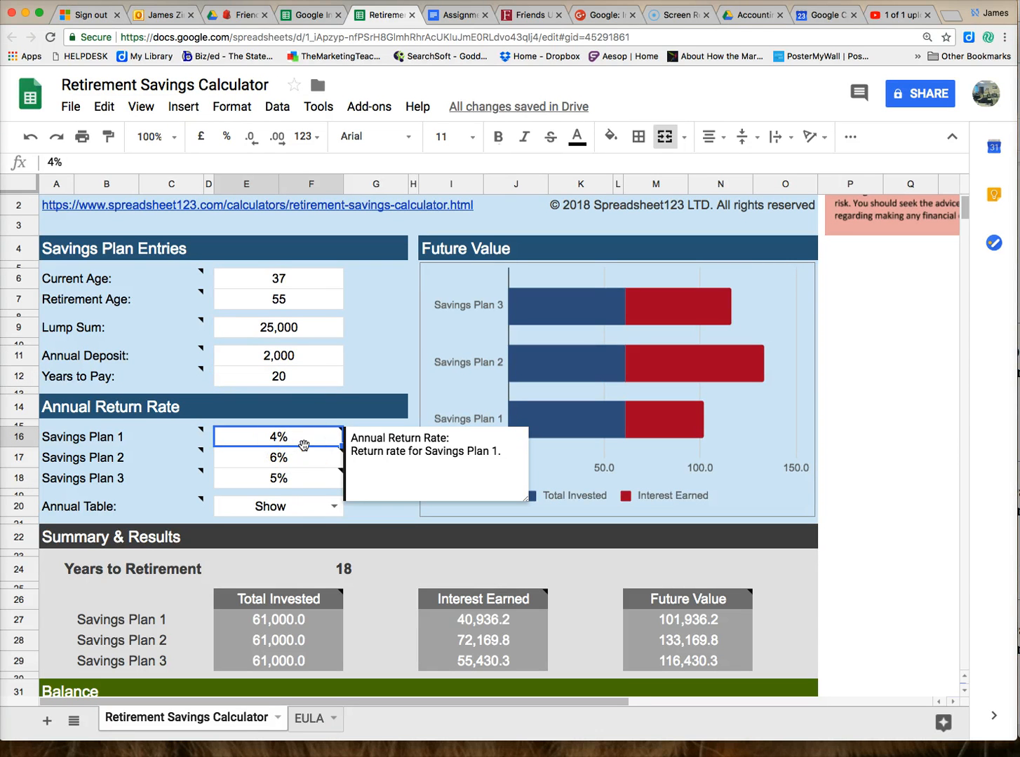
pyautogui.write('7')
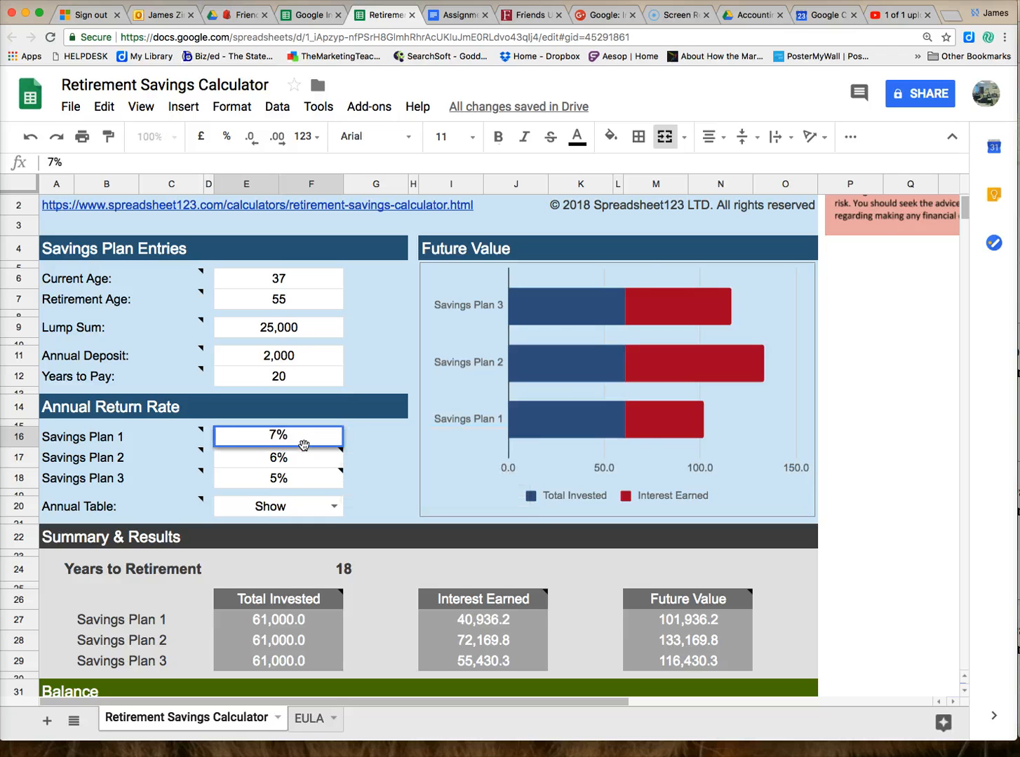
pyautogui.press('Return')
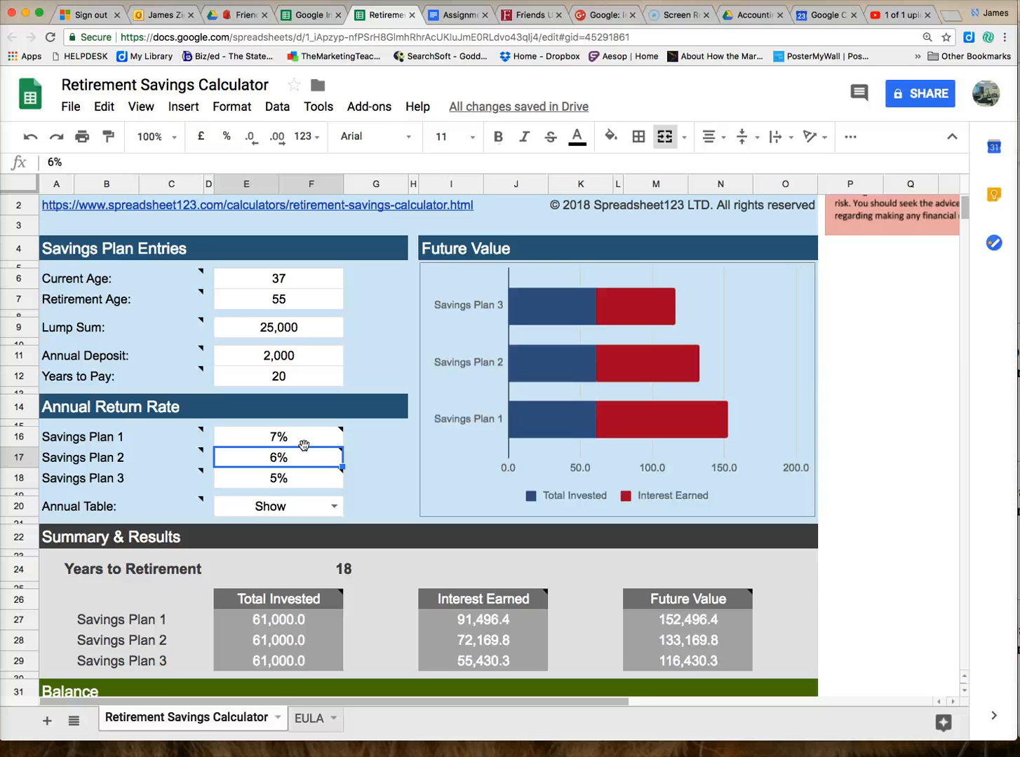
pyautogui.write('3')
pyautogui.press('Return')
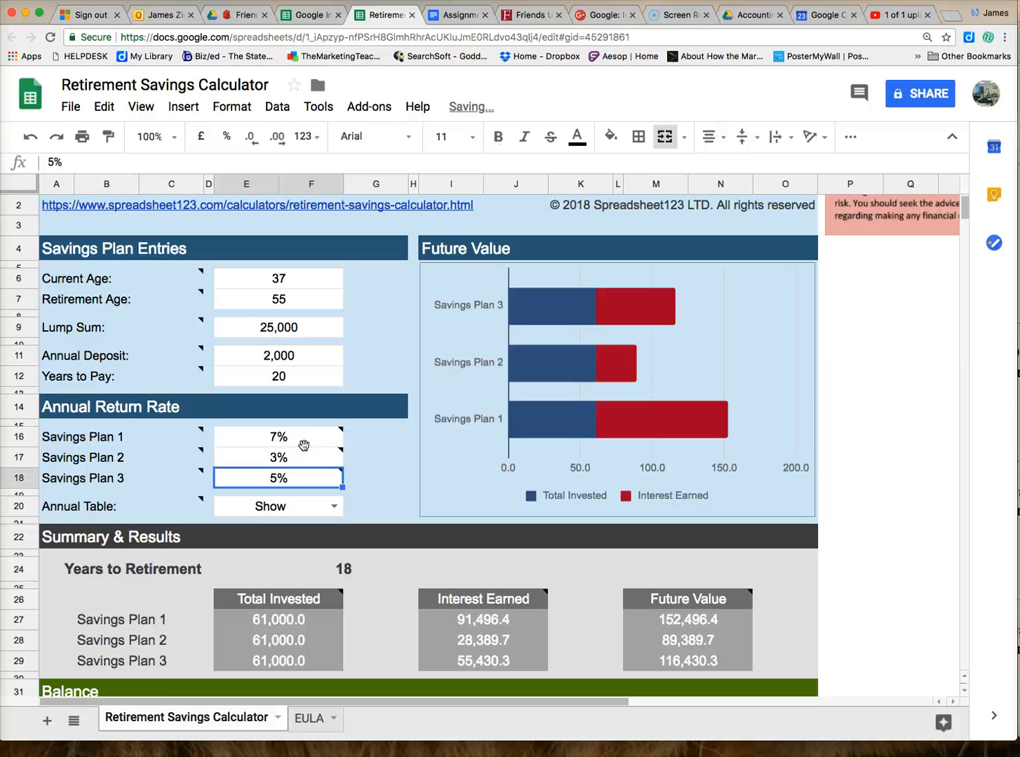
pyautogui.write('3')
pyautogui.press('Return')
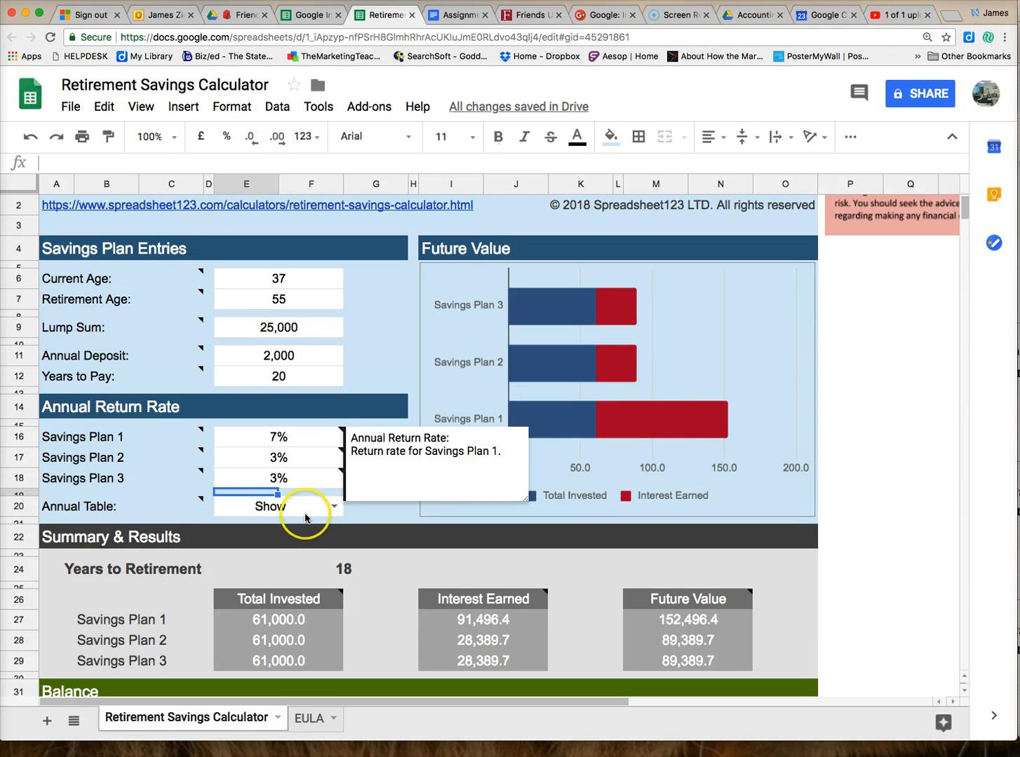
# - Check the available options for the Annual Table setting without choosing a different one
pyautogui.click(333, 506)
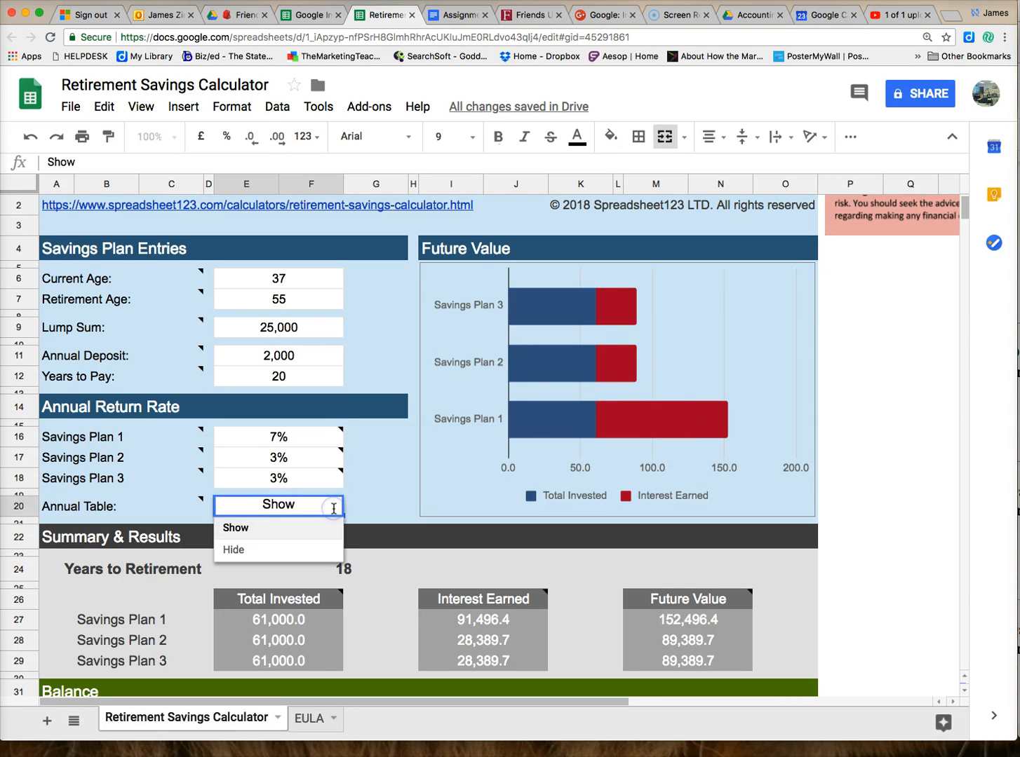
pyautogui.click(386, 491)
pyautogui.click(333, 507)
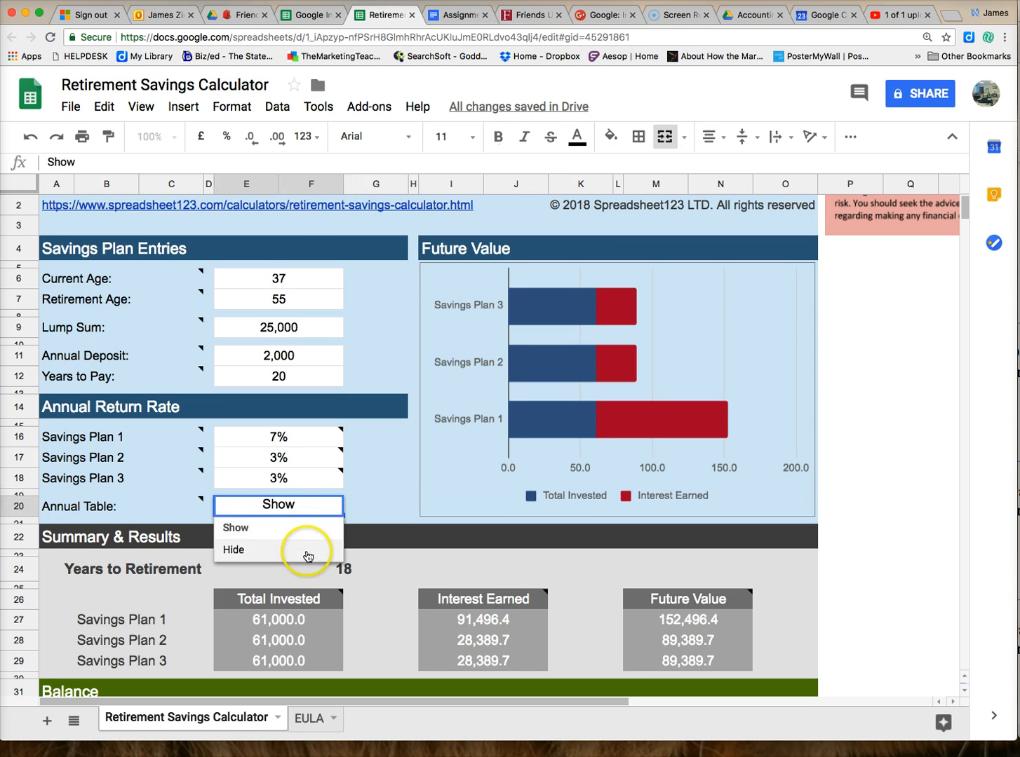
pyautogui.click(399, 464)
# - Review the Summary & Results, the Balance and Interest charts, and the yearly table for the three savings plans
pyautogui.scroll(-3, 404, 493)
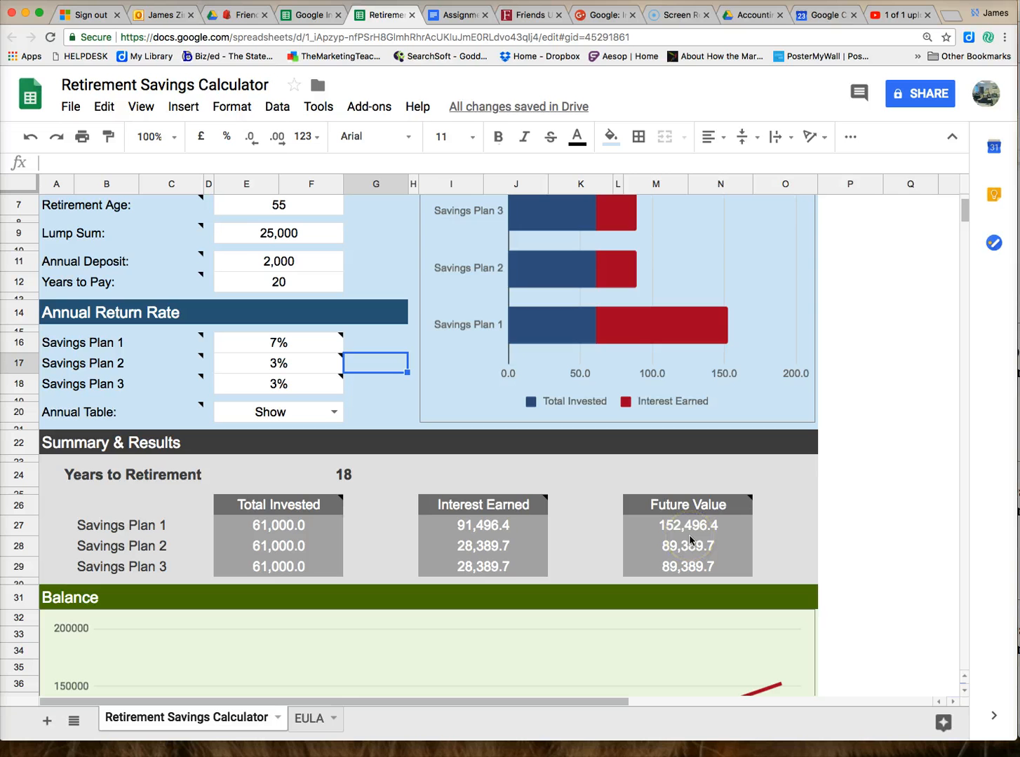
pyautogui.scroll(-5, 689, 538)
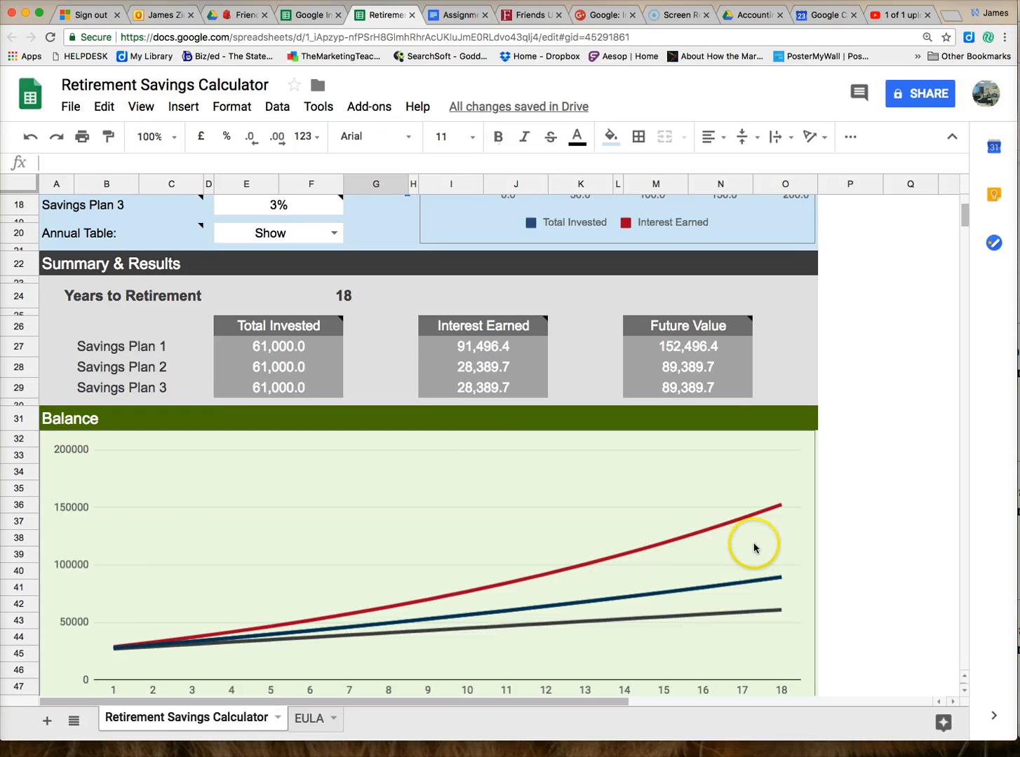
pyautogui.scroll(-10, 754, 548)
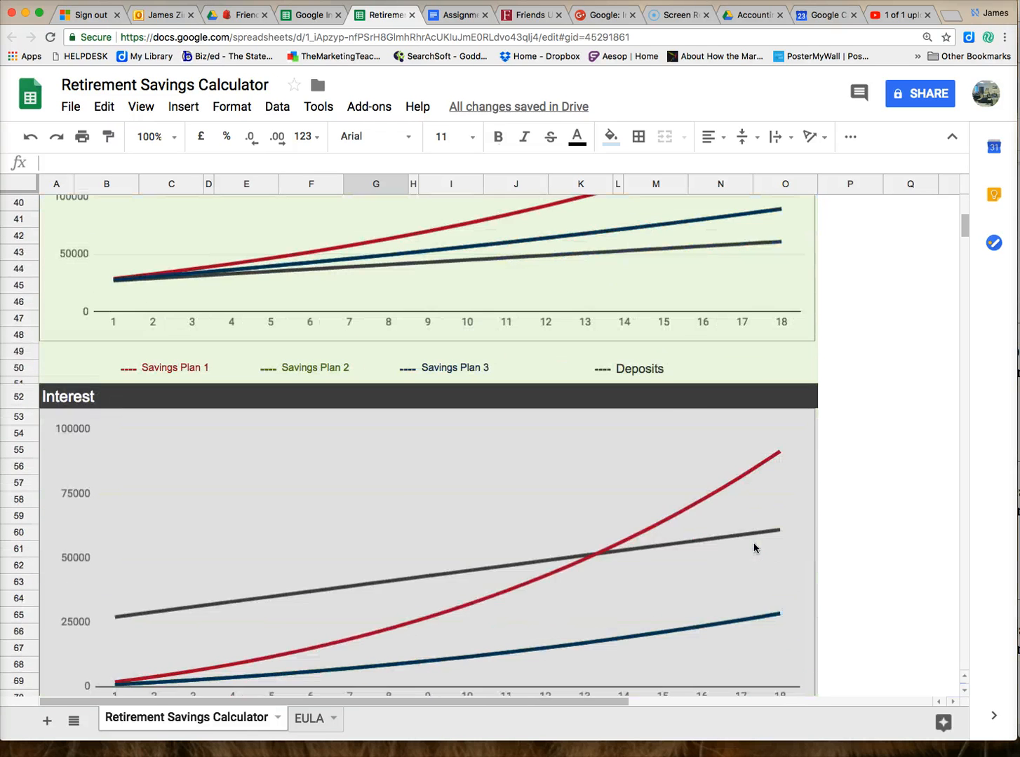
pyautogui.scroll(-5, 754, 548)
pyautogui.scroll(-6, 754, 548)
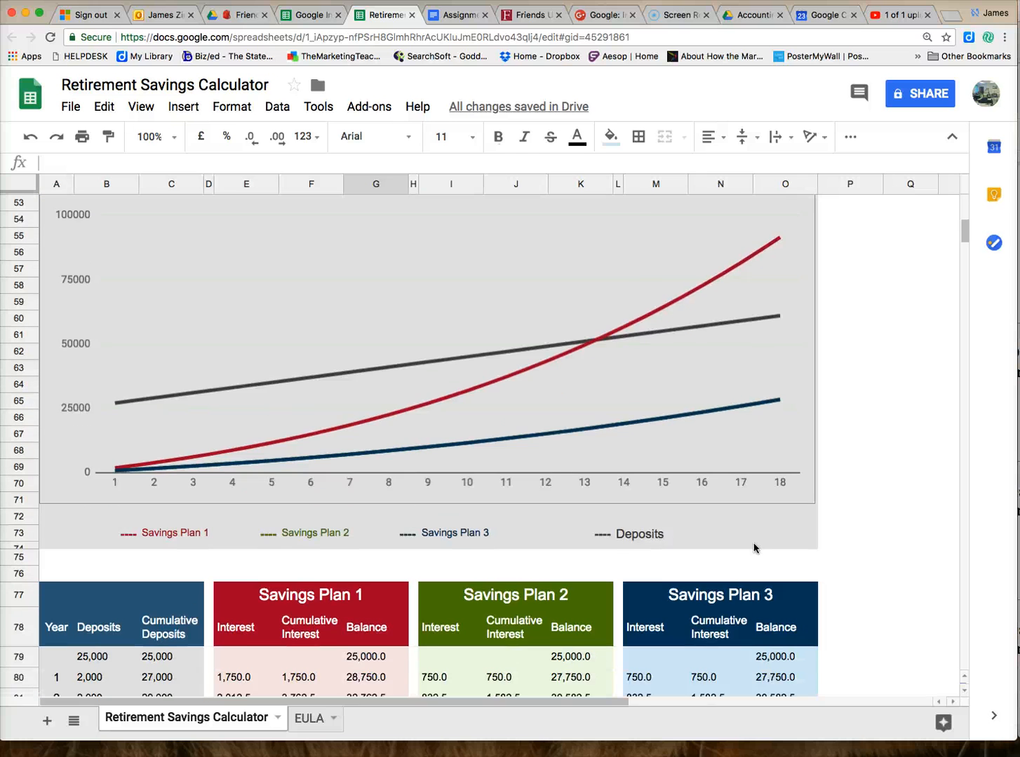
pyautogui.scroll(-2, 754, 547)
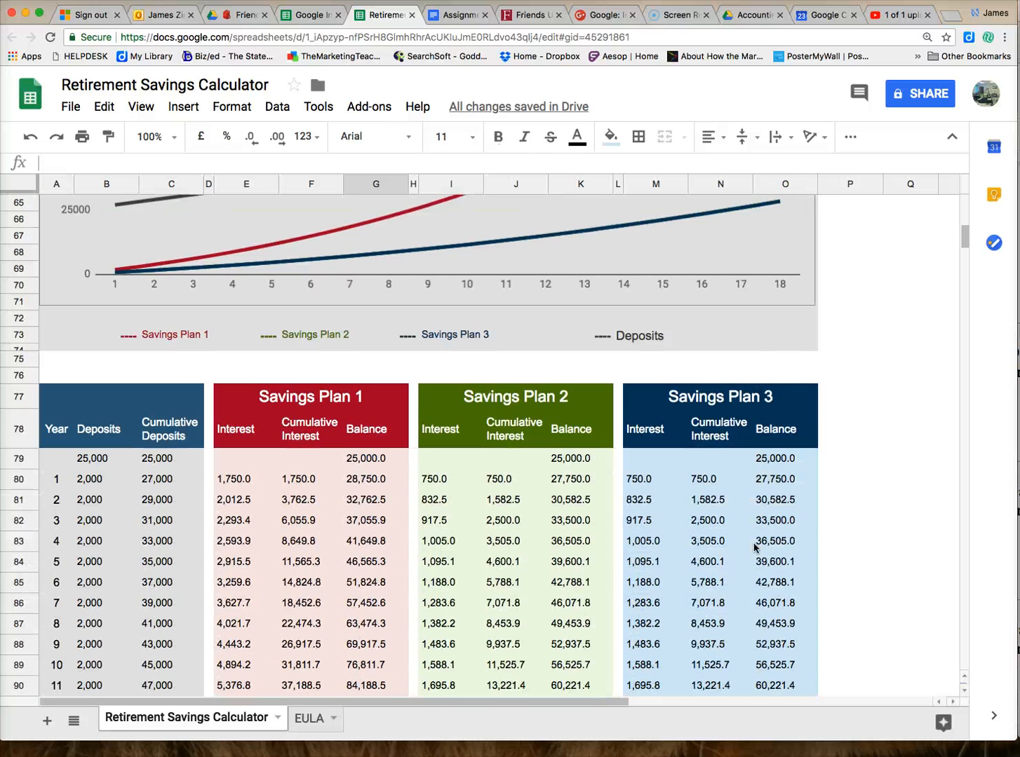
# - Examine the yearly interest, cumulative interest and balance figures for the three savings plans, and return to the top of the sheet
pyautogui.scroll(-3, 755, 547)
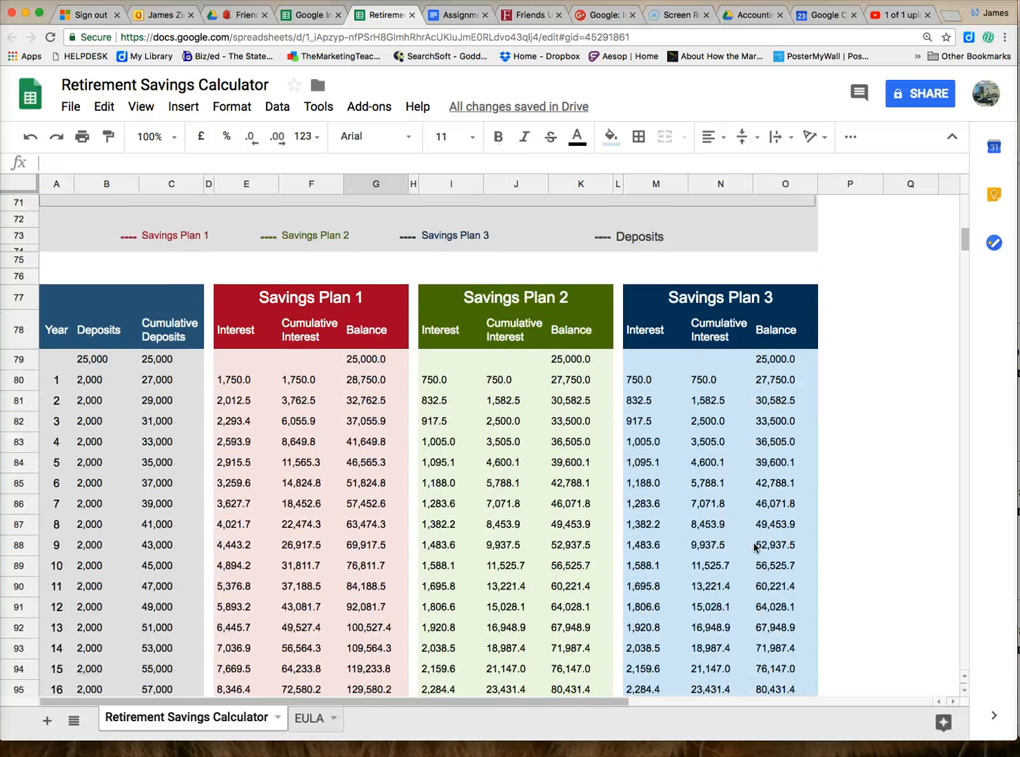
pyautogui.click(571, 595)
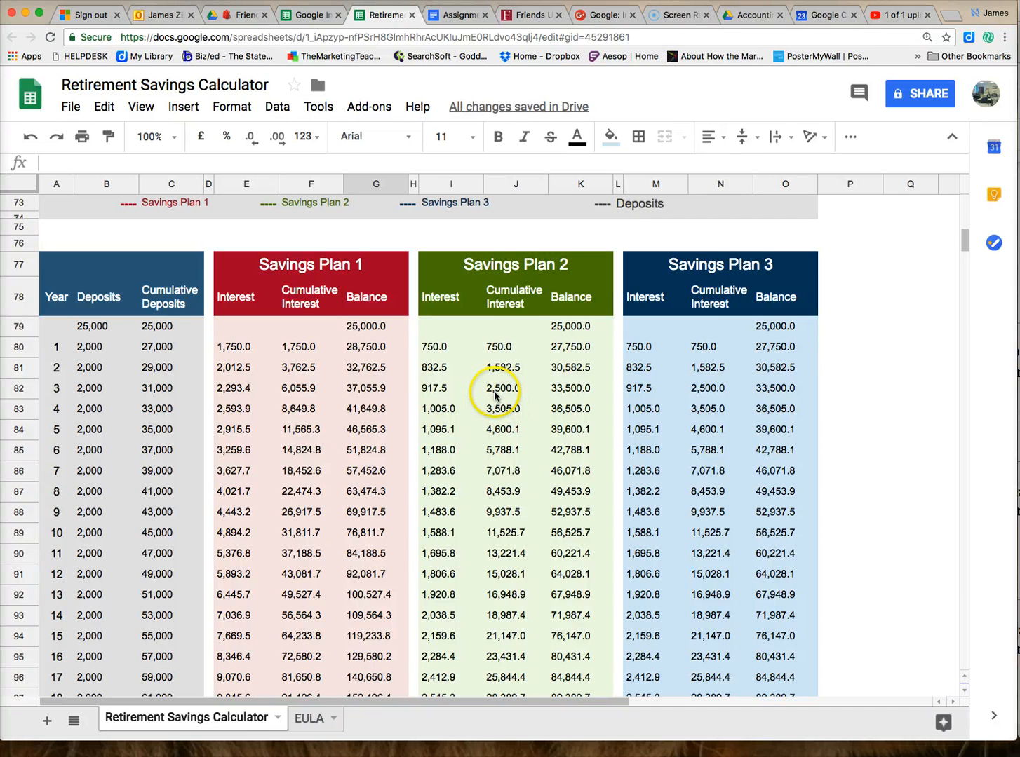
pyautogui.scroll(-2, 498, 393)
pyautogui.scroll(20, 494, 394)
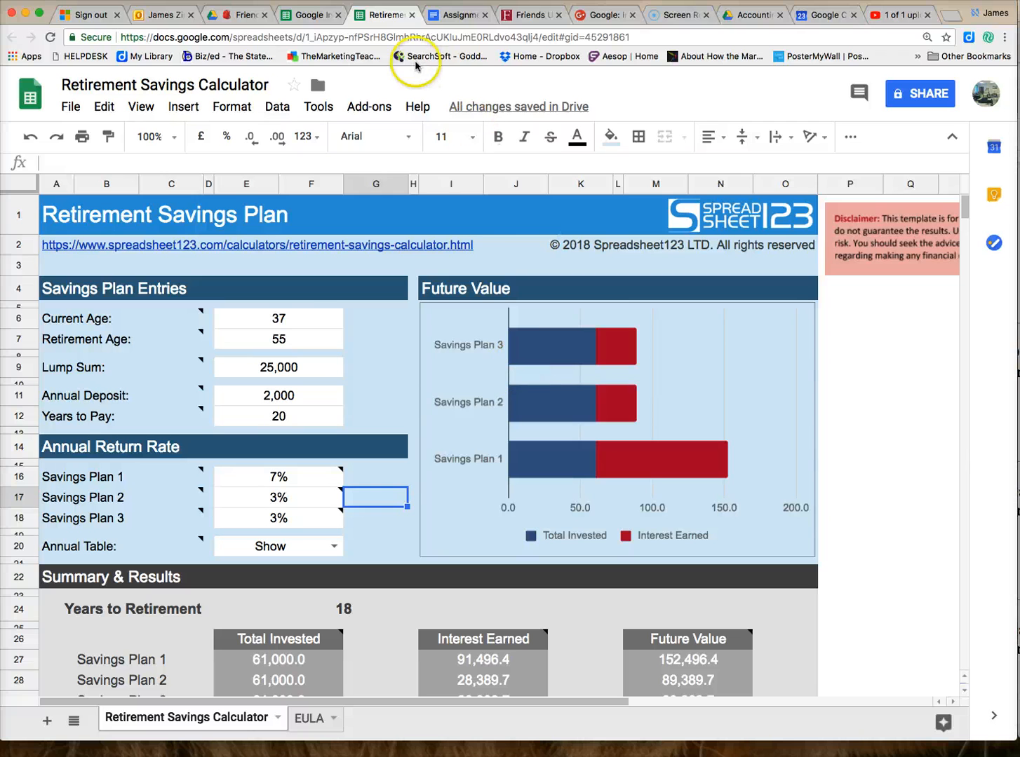
# - Start the Power Tools add-on for the Retirement Savings Calculator sheet
pyautogui.click(382, 114)
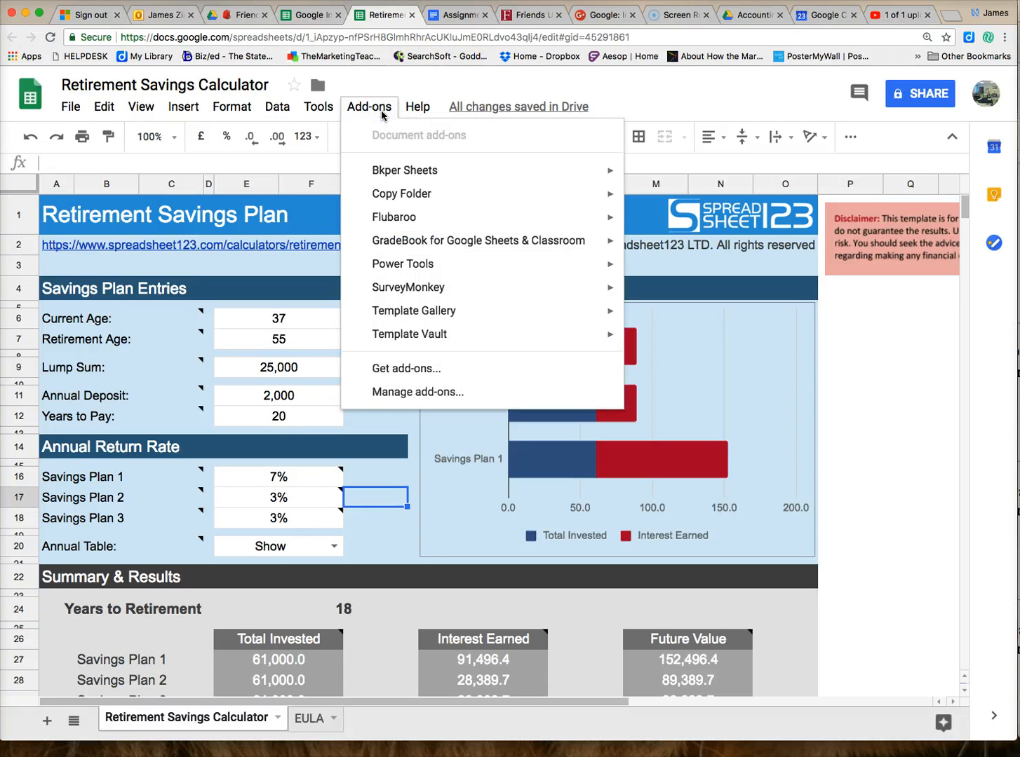
pyautogui.moveTo(428, 263)
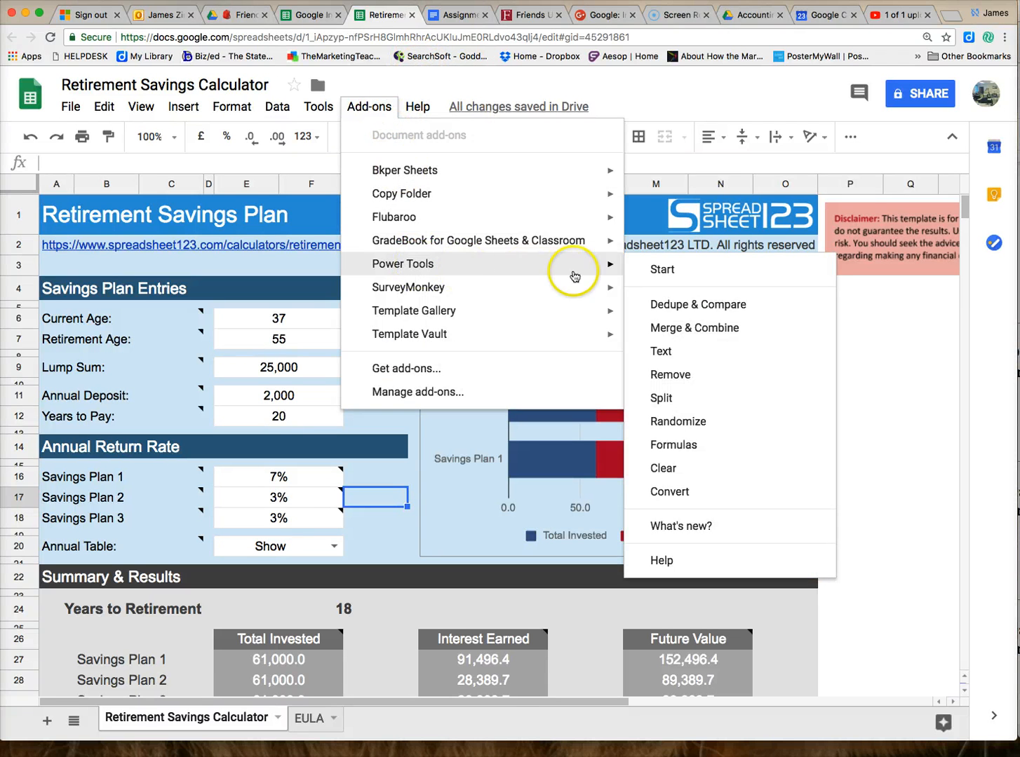
pyautogui.click(664, 277)
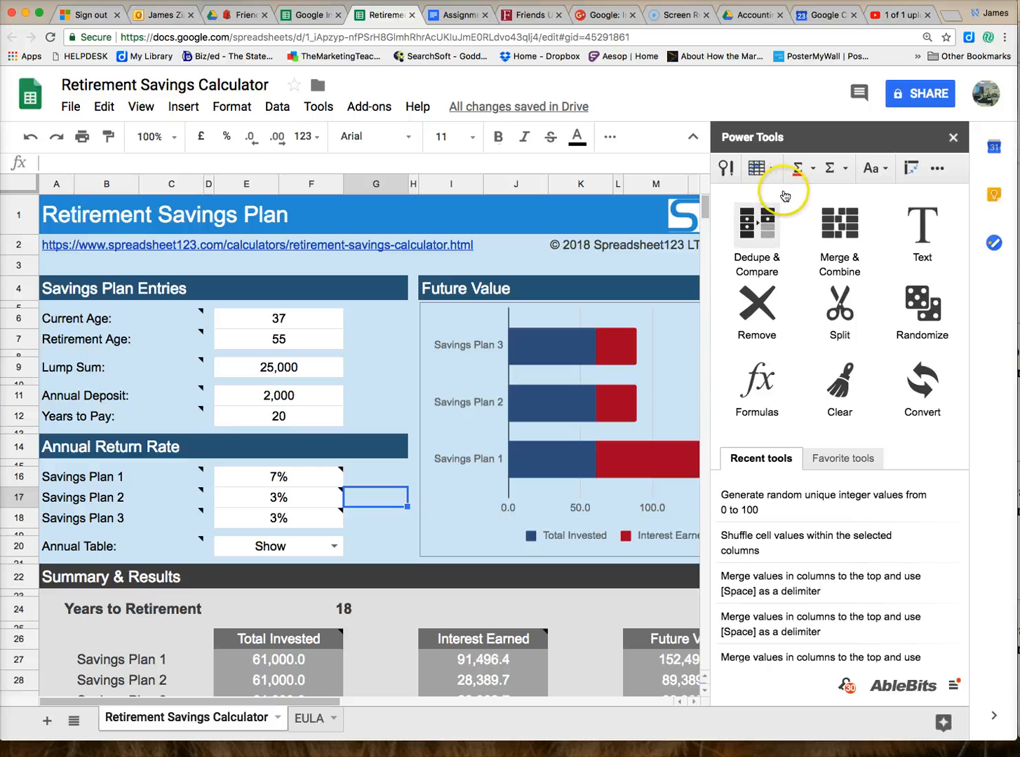
# - Convert the "Savings Plan Entries" heading to UPPERCASE with the Power Tools change-case function
pyautogui.click(884, 173)
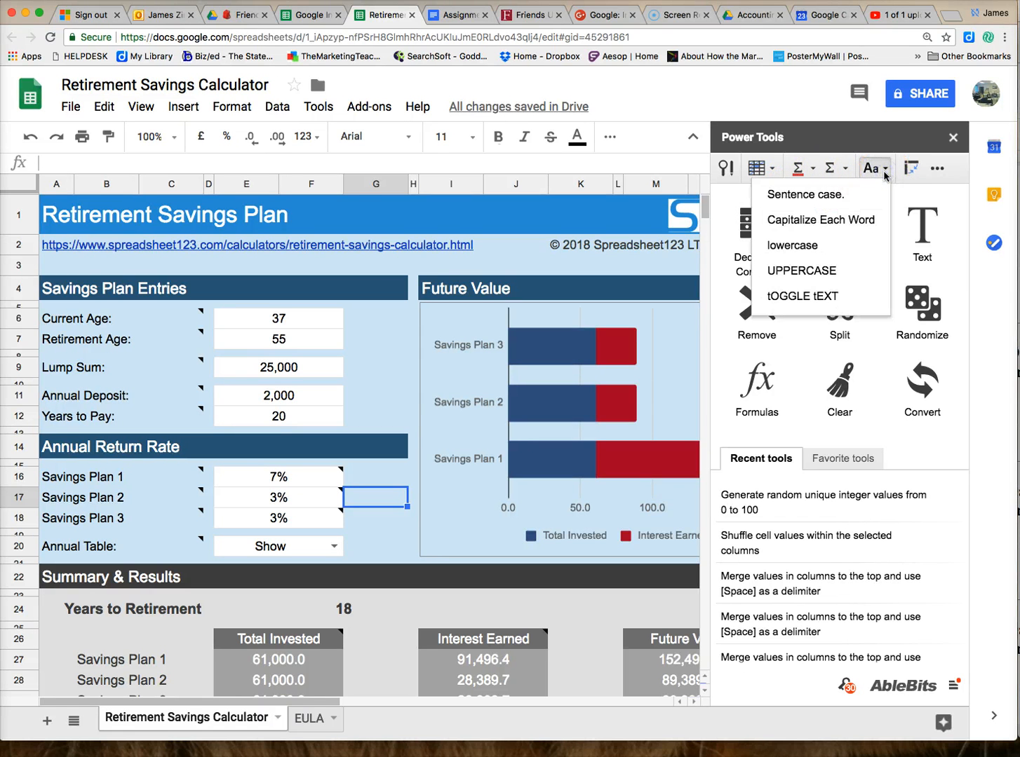
pyautogui.click(148, 291)
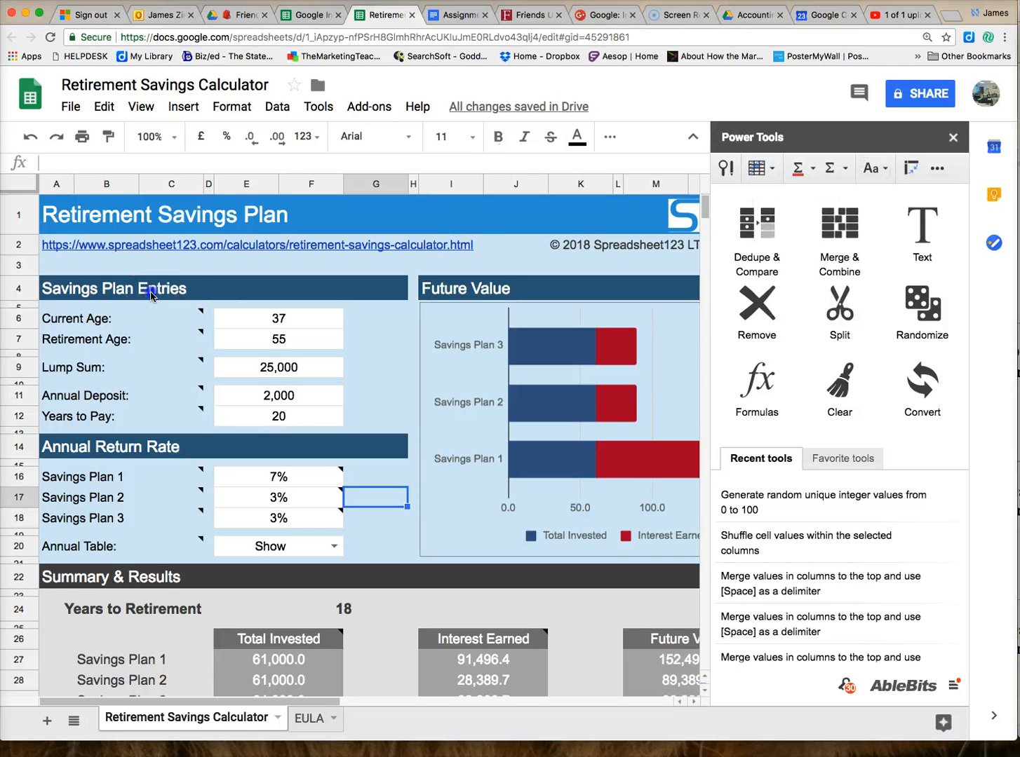
pyautogui.click(75, 295)
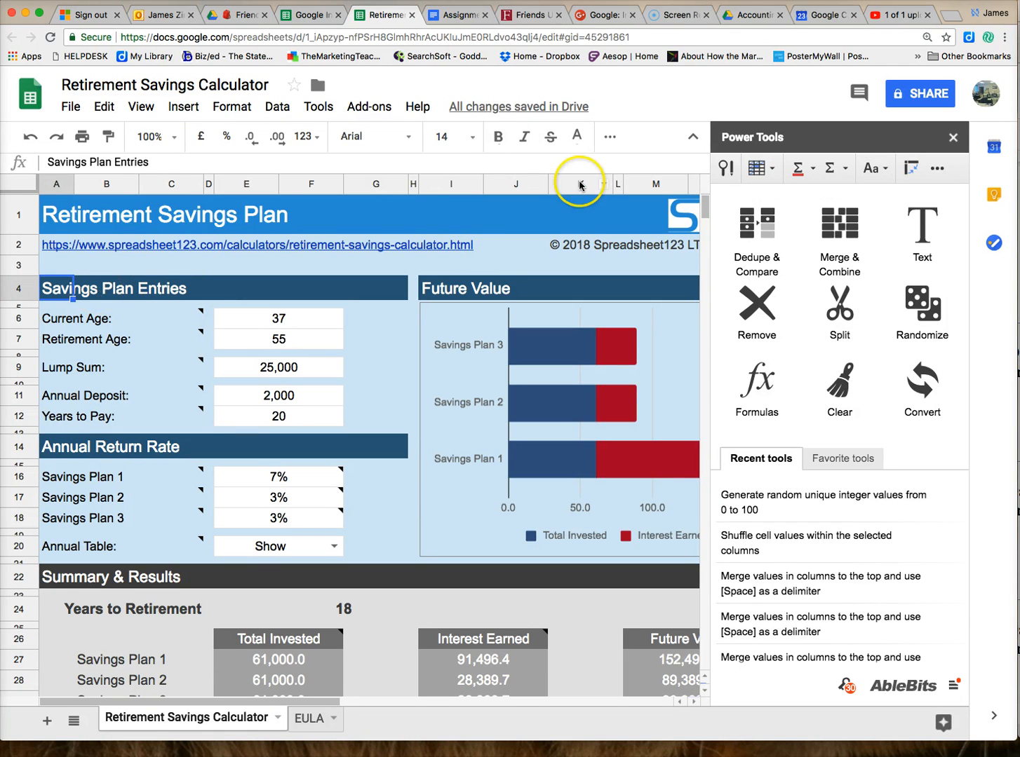
pyautogui.click(875, 168)
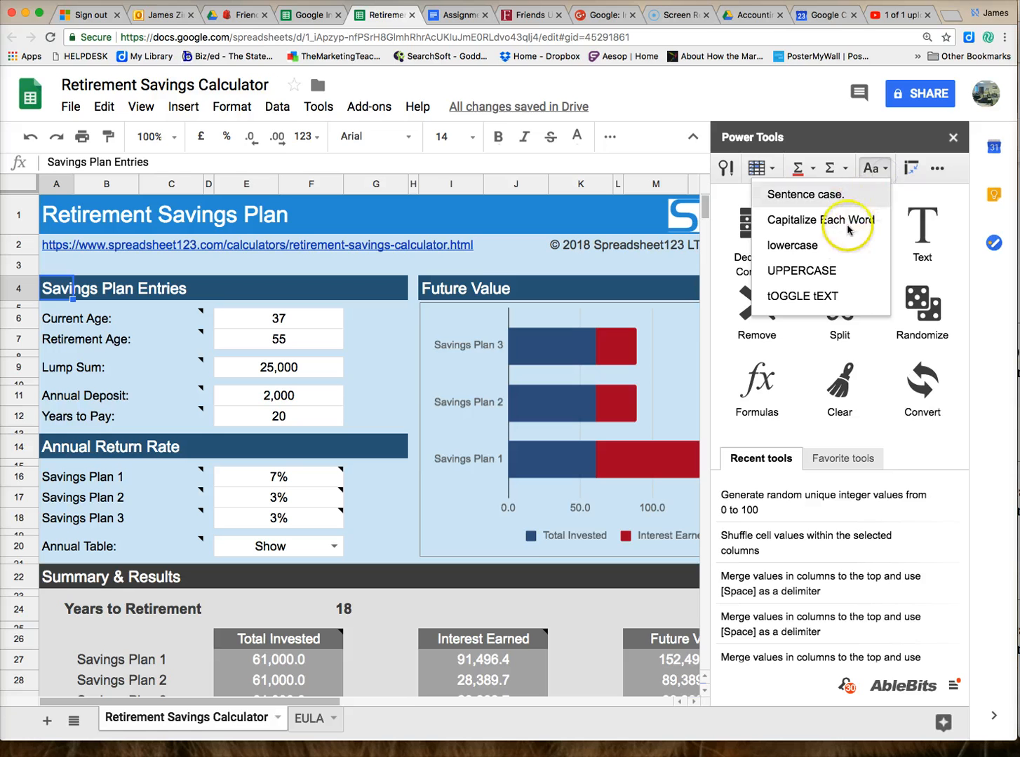
pyautogui.click(837, 270)
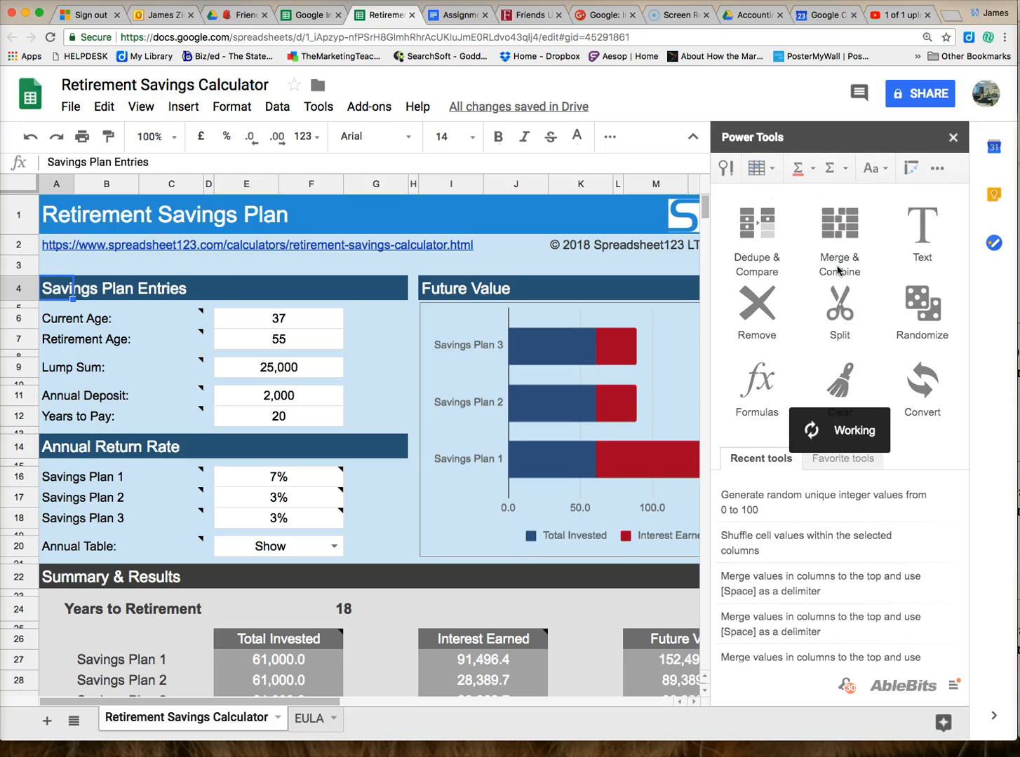
pyautogui.click(828, 274)
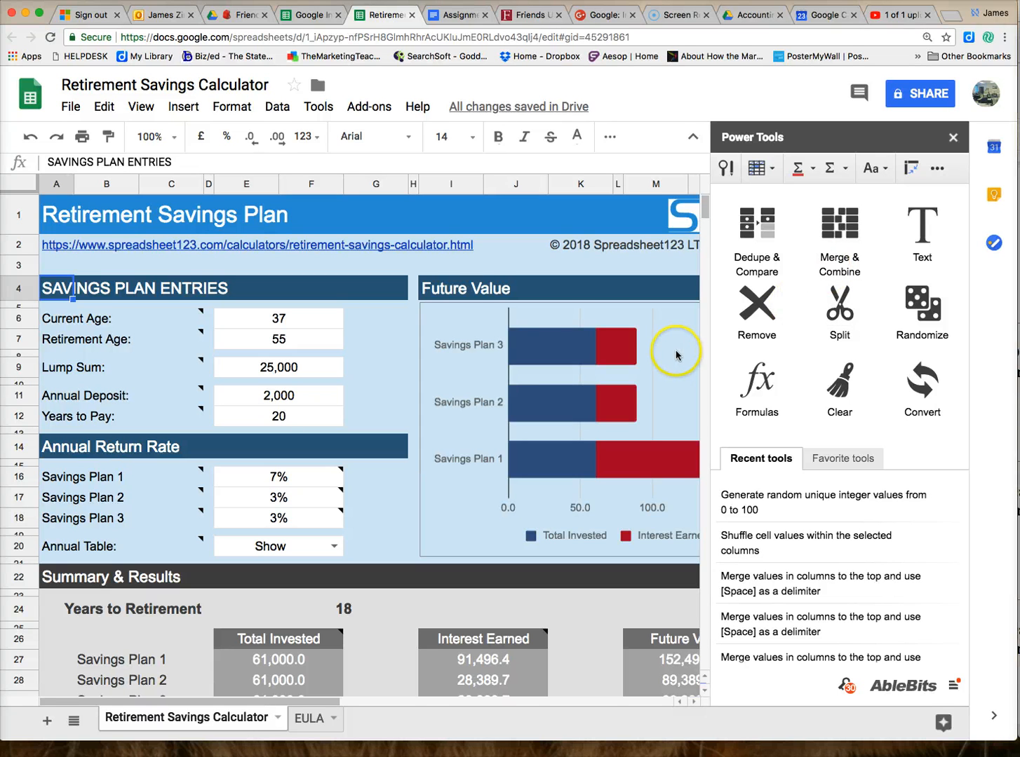
# - Convert the Future Value, Annual Return Rate and Summary & Results headings to UPPERCASE with Power Tools
pyautogui.click(474, 290)
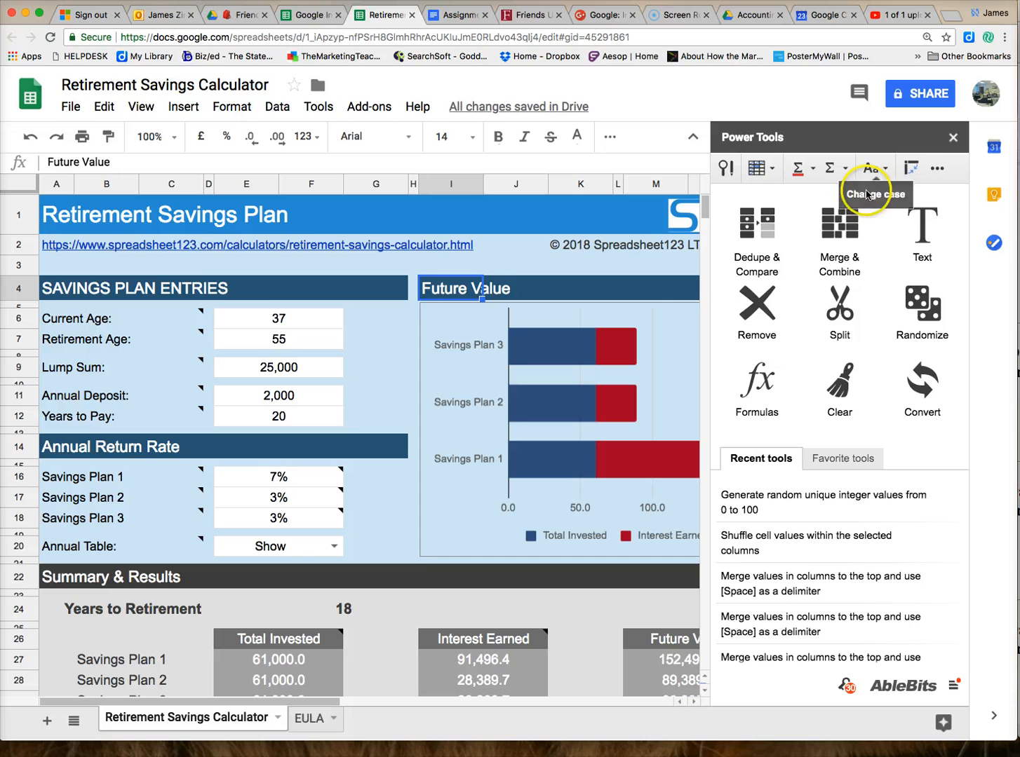
pyautogui.moveTo(147, 425)
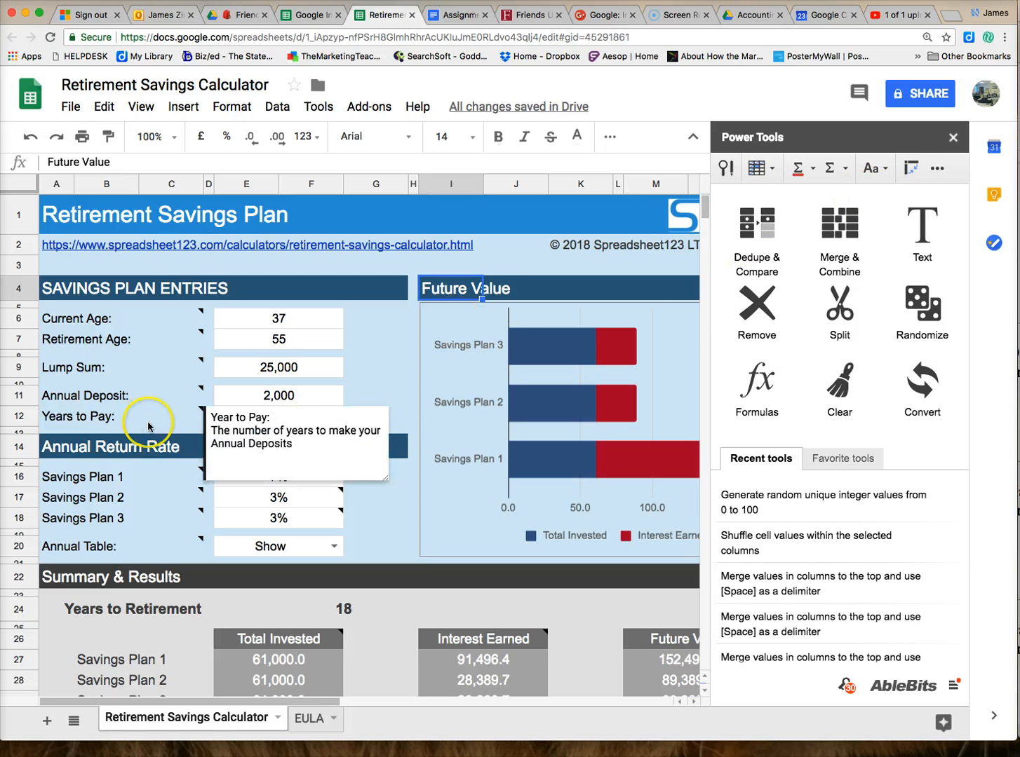
pyautogui.rightClick(65, 453)
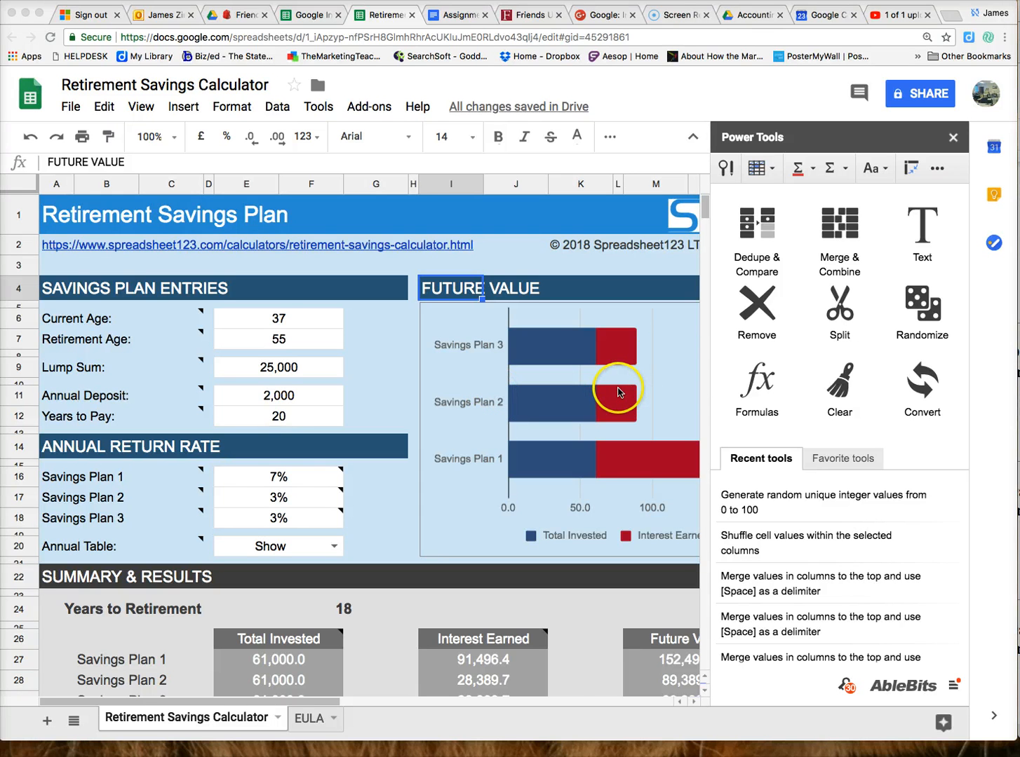
pyautogui.scroll(-3, 621, 391)
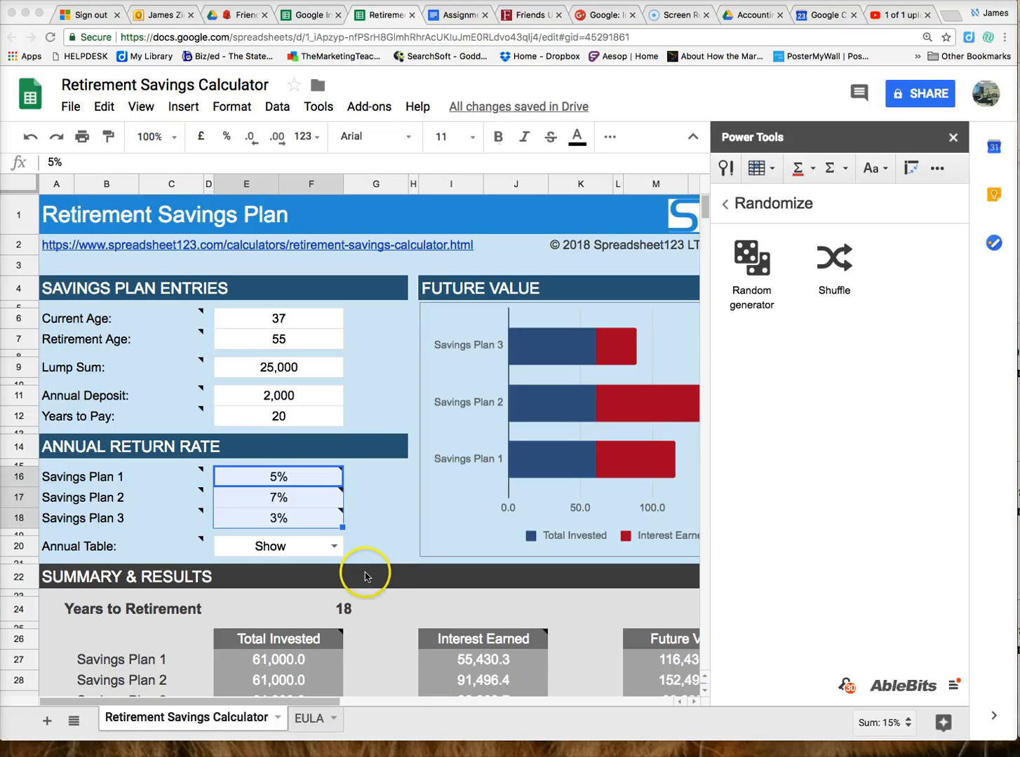
# - Open the Power Tools Random generator for the selected annual return rates and choose Real numbers after checking the Integer settings
pyautogui.click(725, 204)
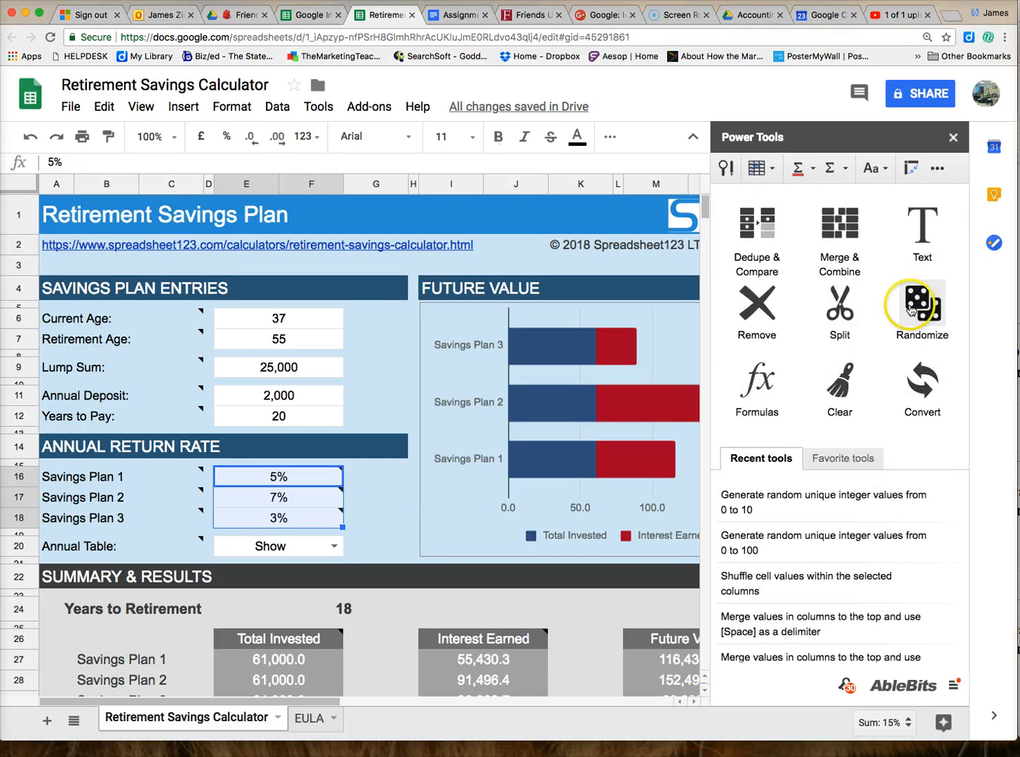
pyautogui.click(910, 309)
pyautogui.click(752, 258)
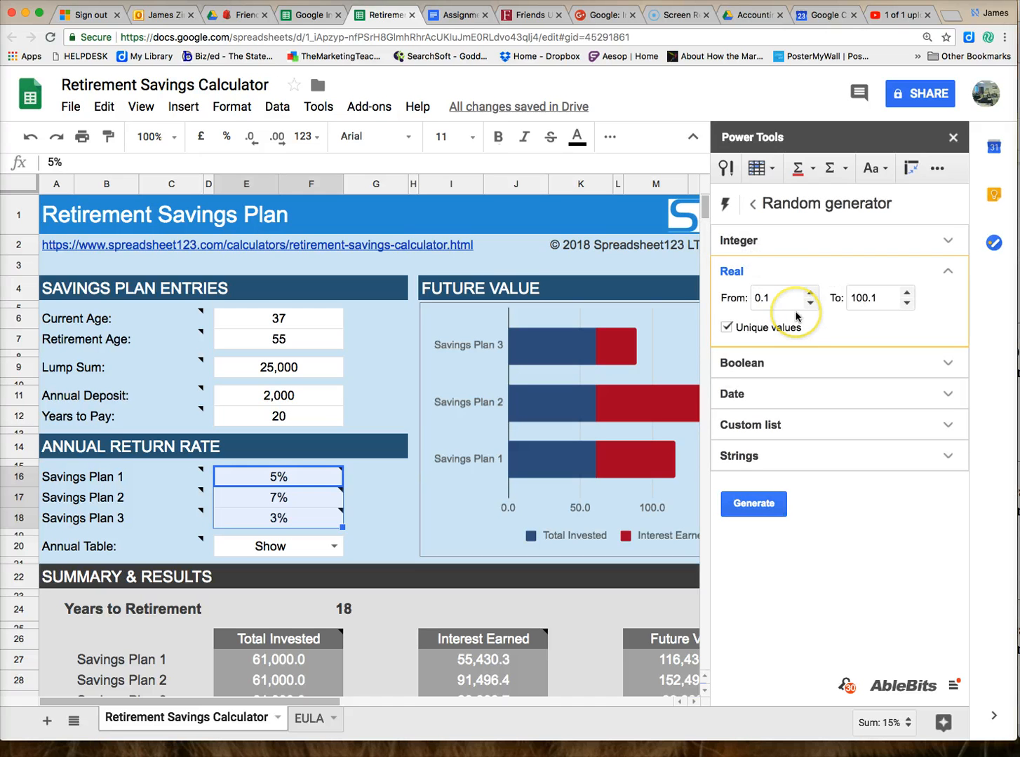
pyautogui.click(776, 242)
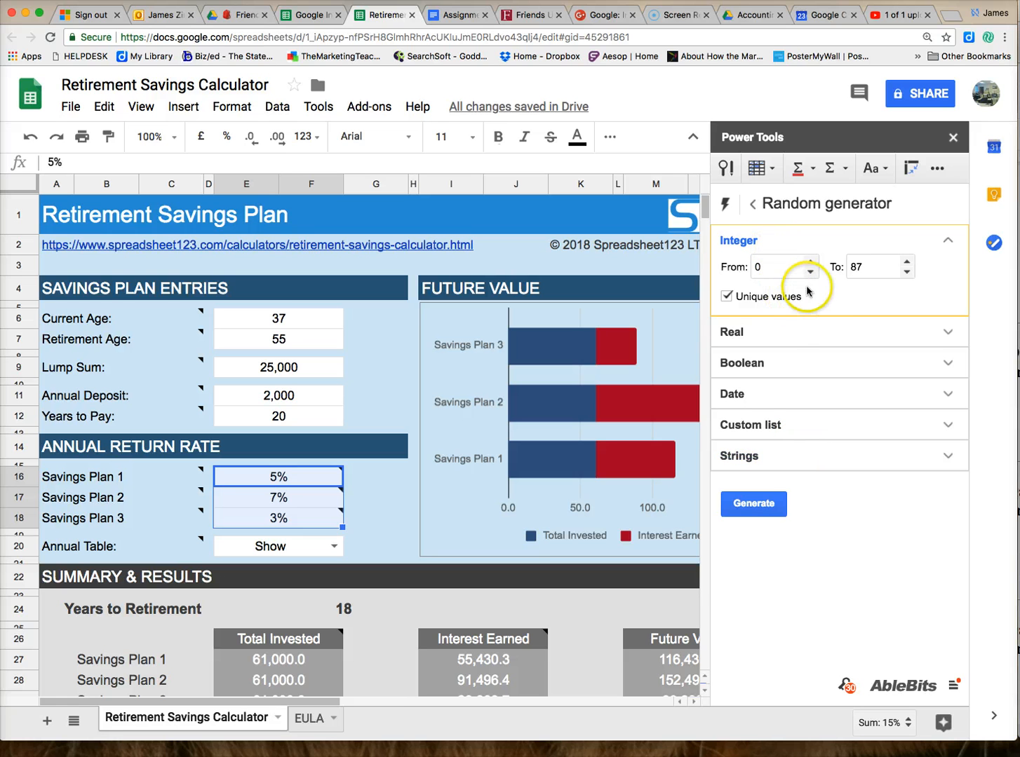
pyautogui.click(790, 332)
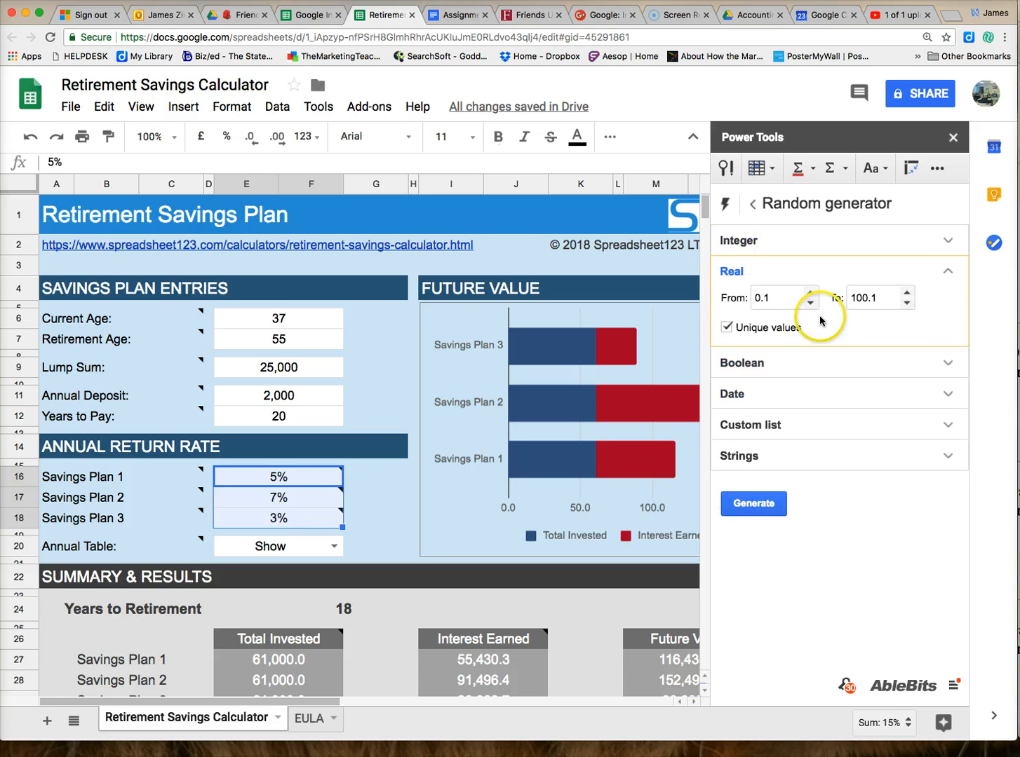
# - Set the random real number range from 0.01 to 0.1
pyautogui.click(772, 300)
pyautogui.doubleClick(772, 299)
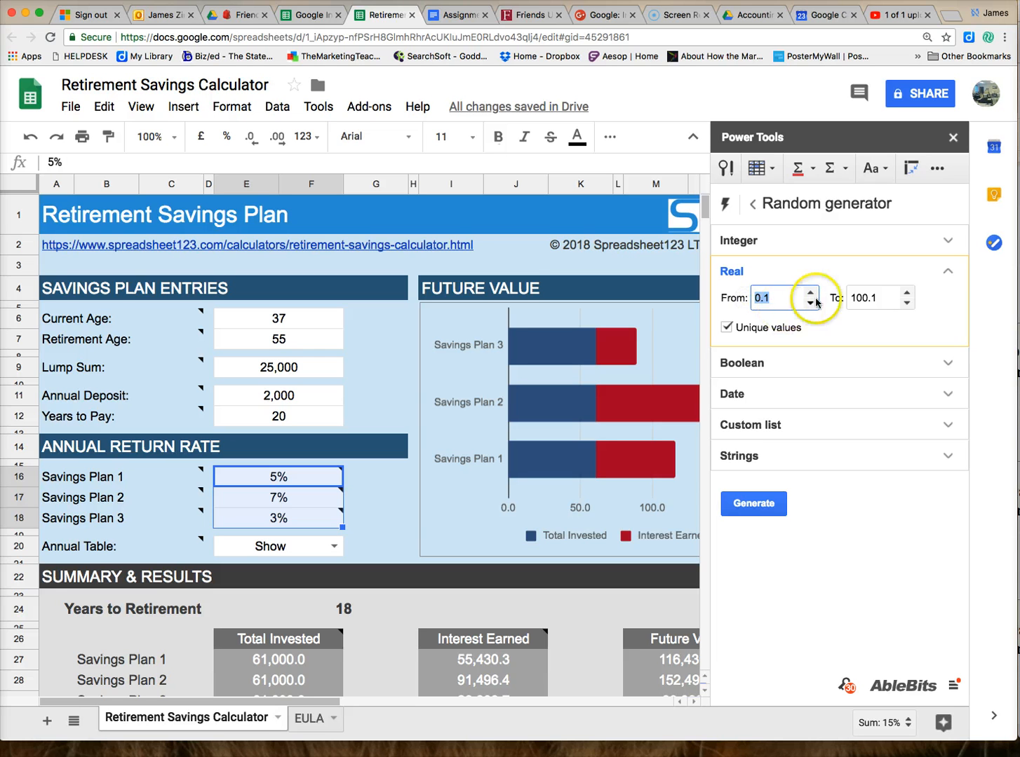
pyautogui.doubleClick(848, 298)
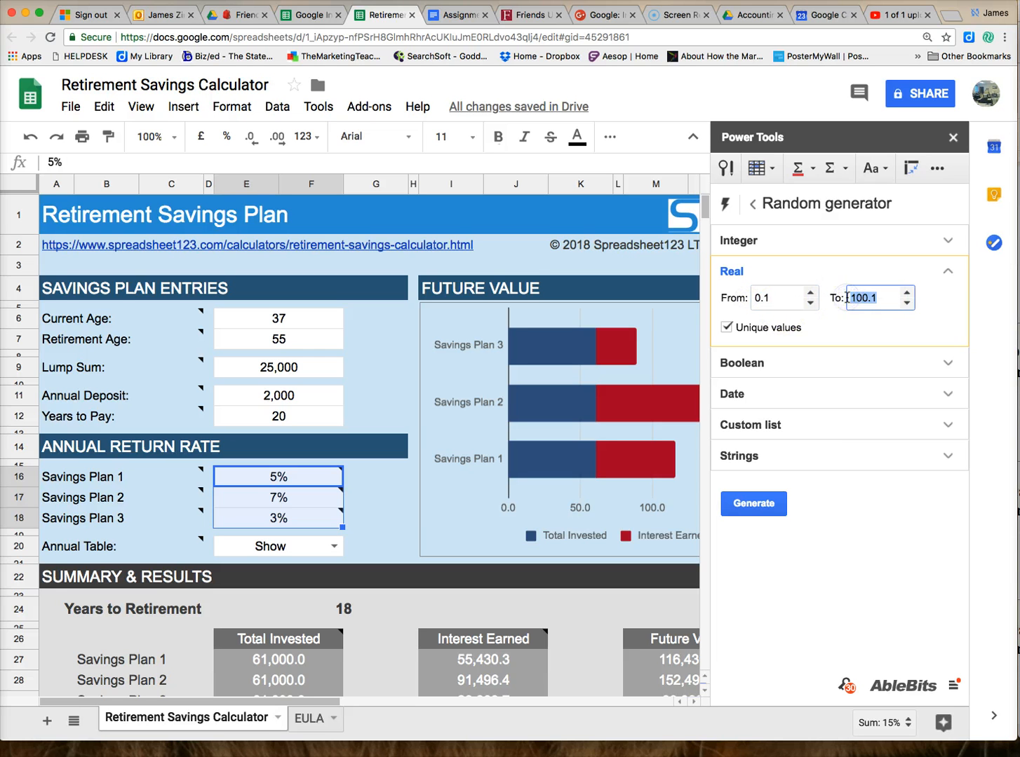
pyautogui.click(767, 298)
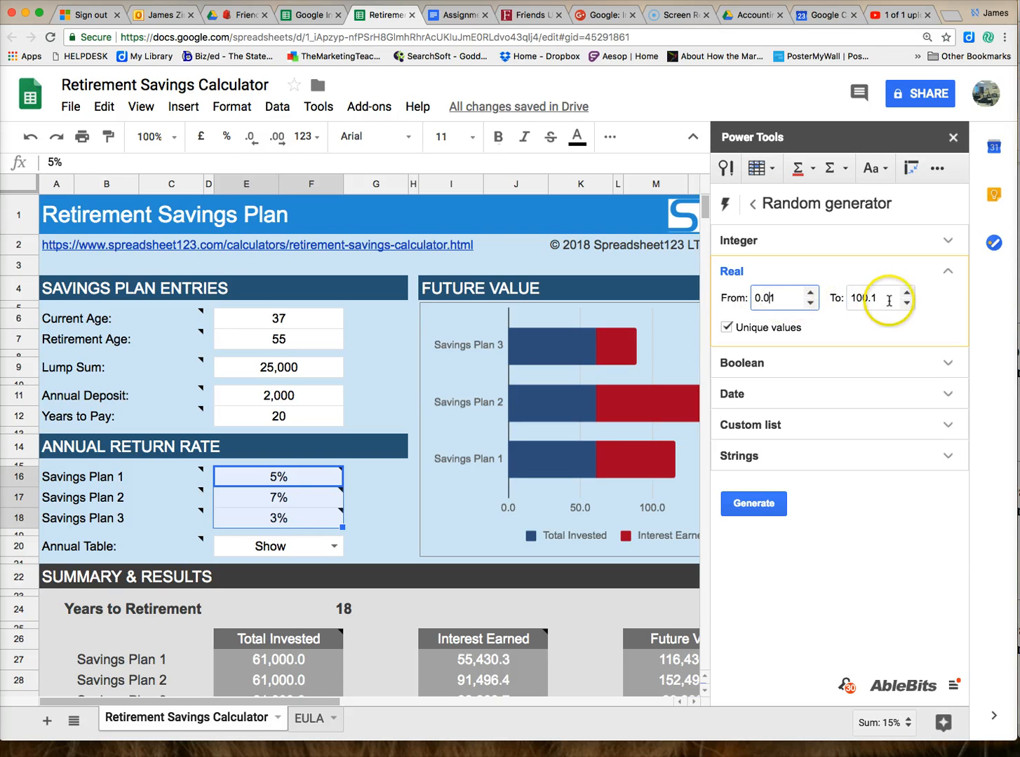
pyautogui.moveTo(878, 298); pyautogui.dragTo(831, 300)
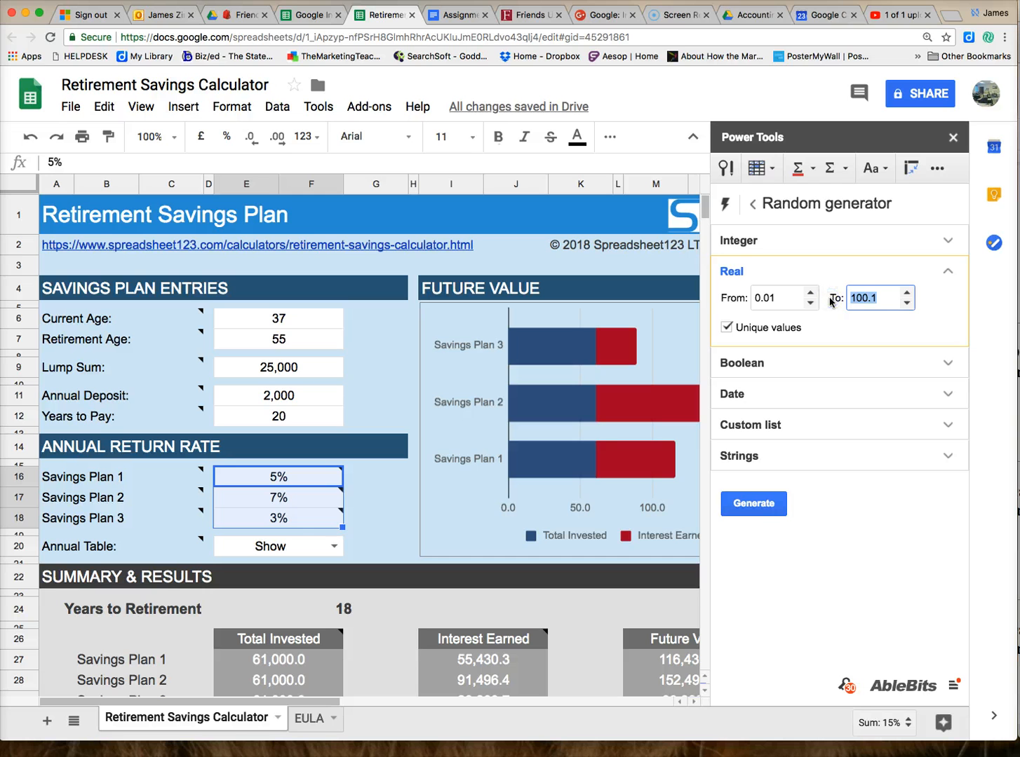
pyautogui.write('1')
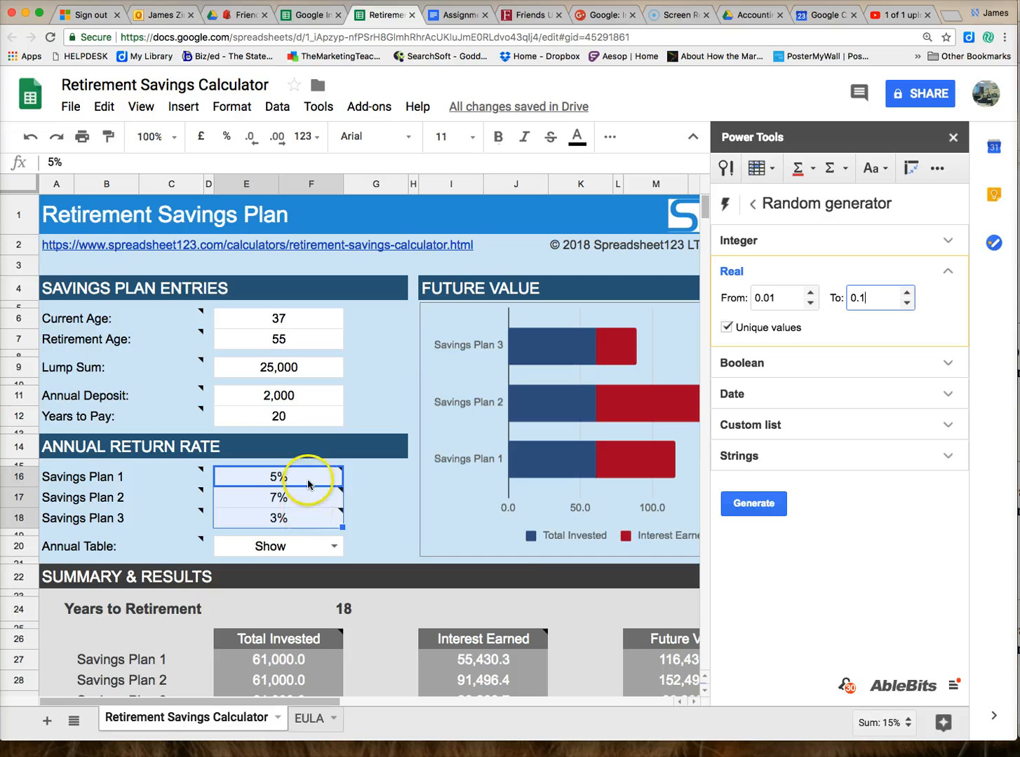
# - Generate unique random annual return rates for Savings Plans 1 to 3, regenerating them several times
pyautogui.moveTo(300, 482)
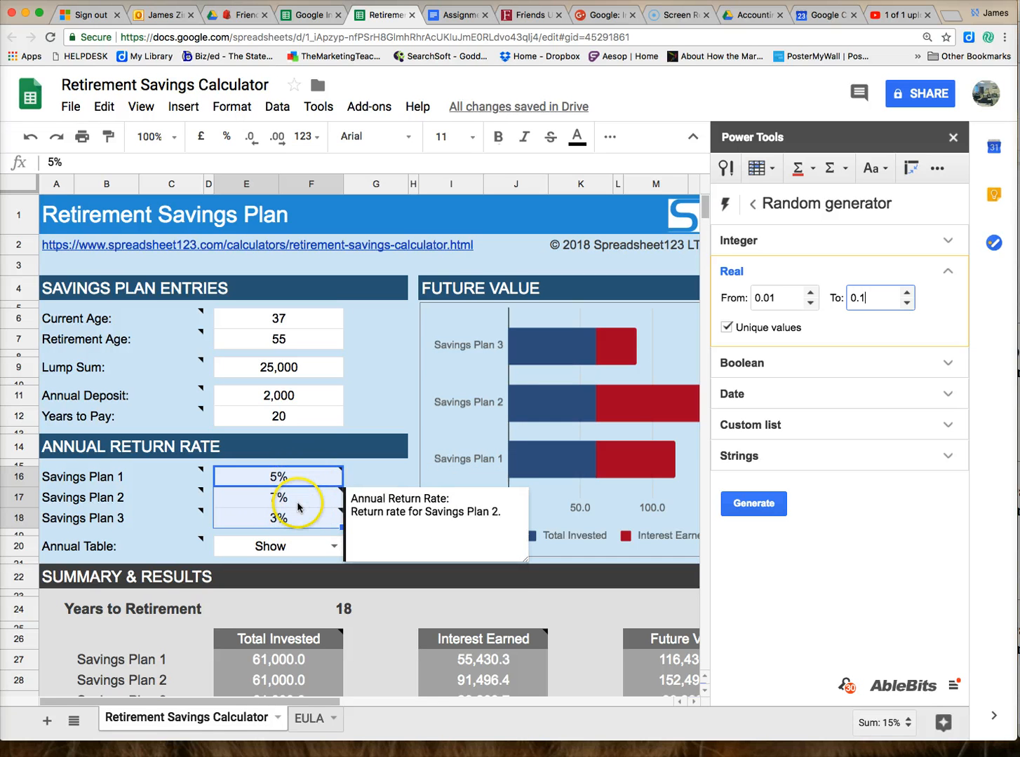
pyautogui.moveTo(293, 519)
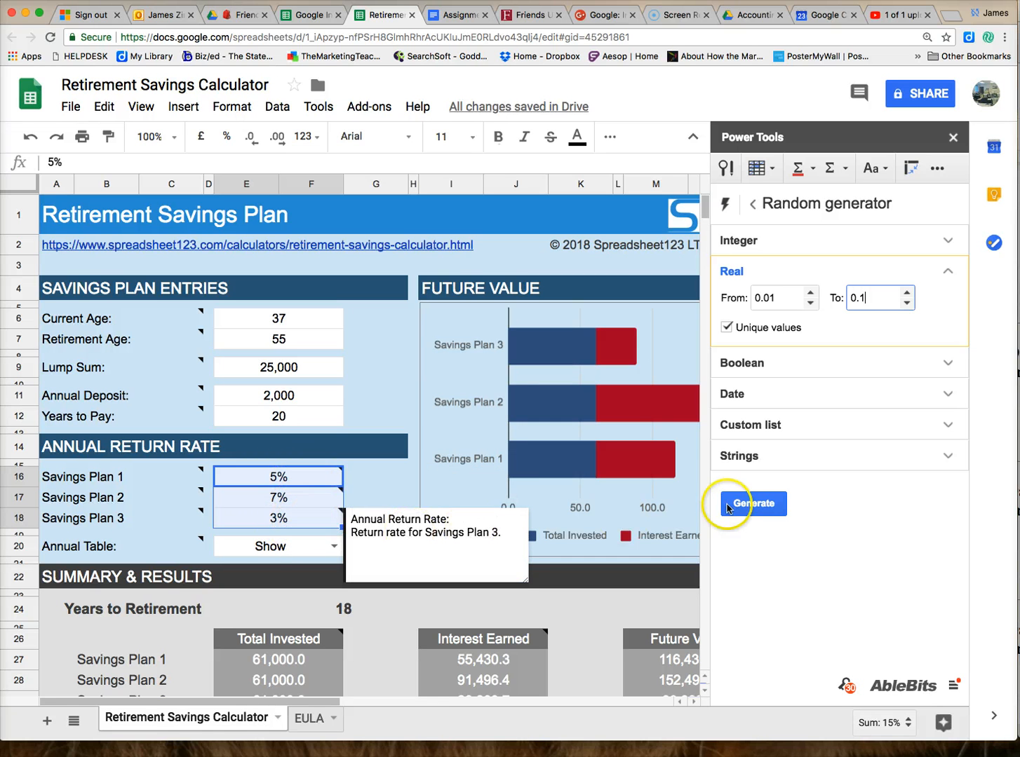
pyautogui.click(749, 514)
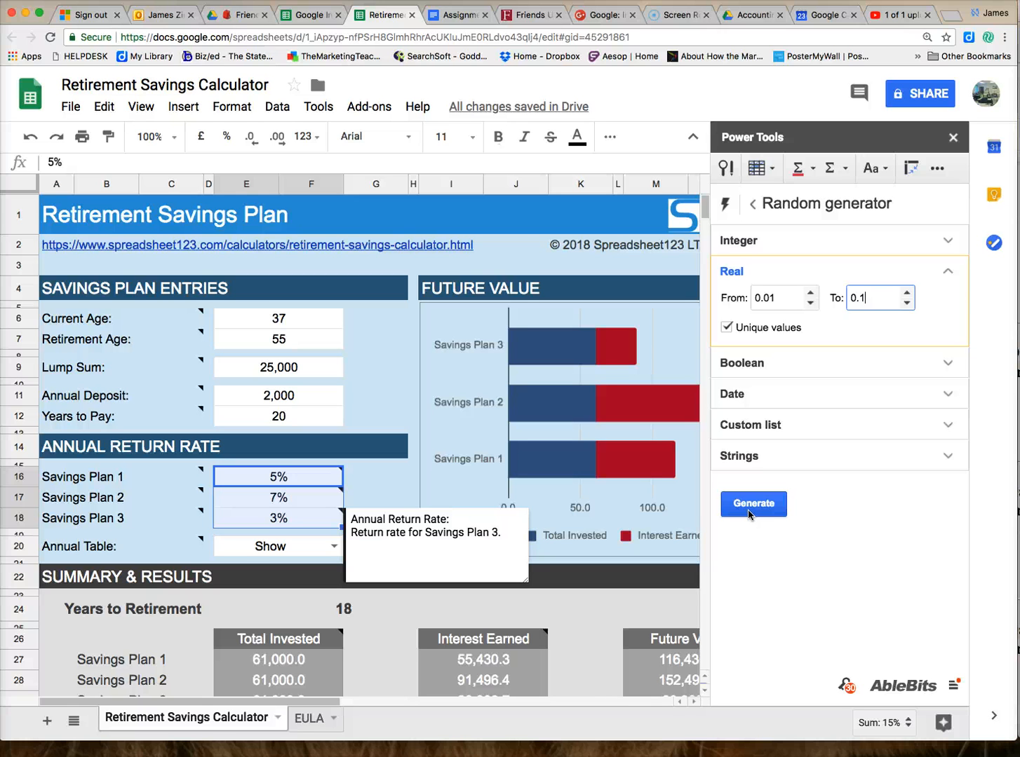
pyautogui.click(749, 514)
pyautogui.click(749, 514)
pyautogui.click(749, 508)
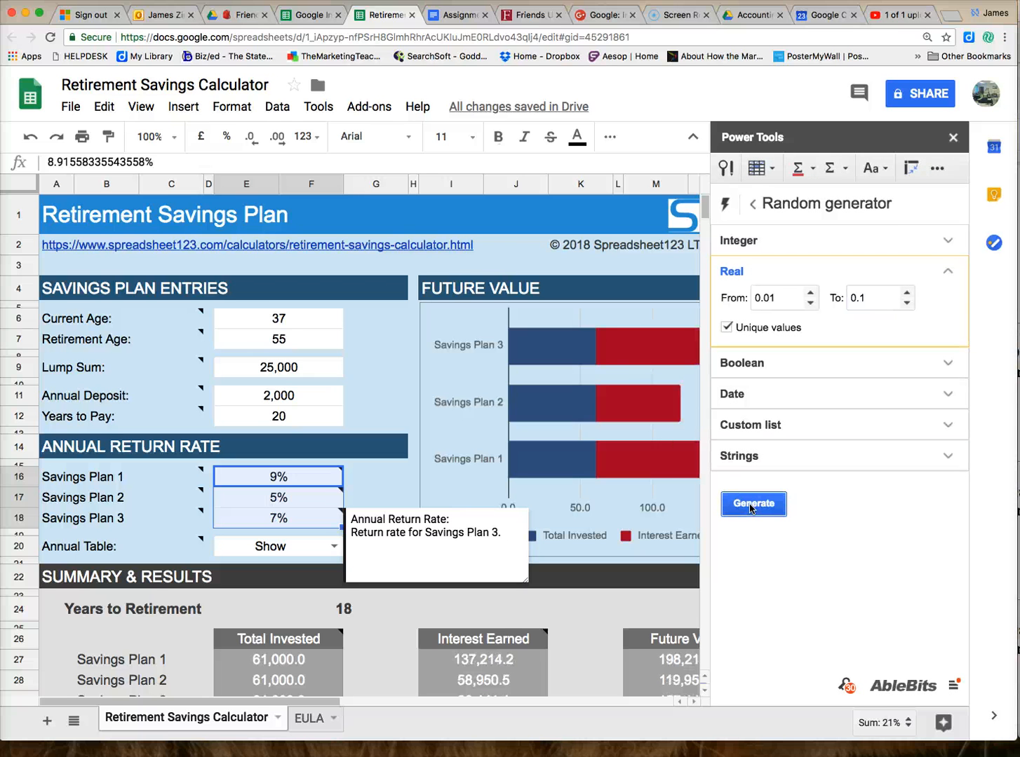
pyautogui.click(750, 505)
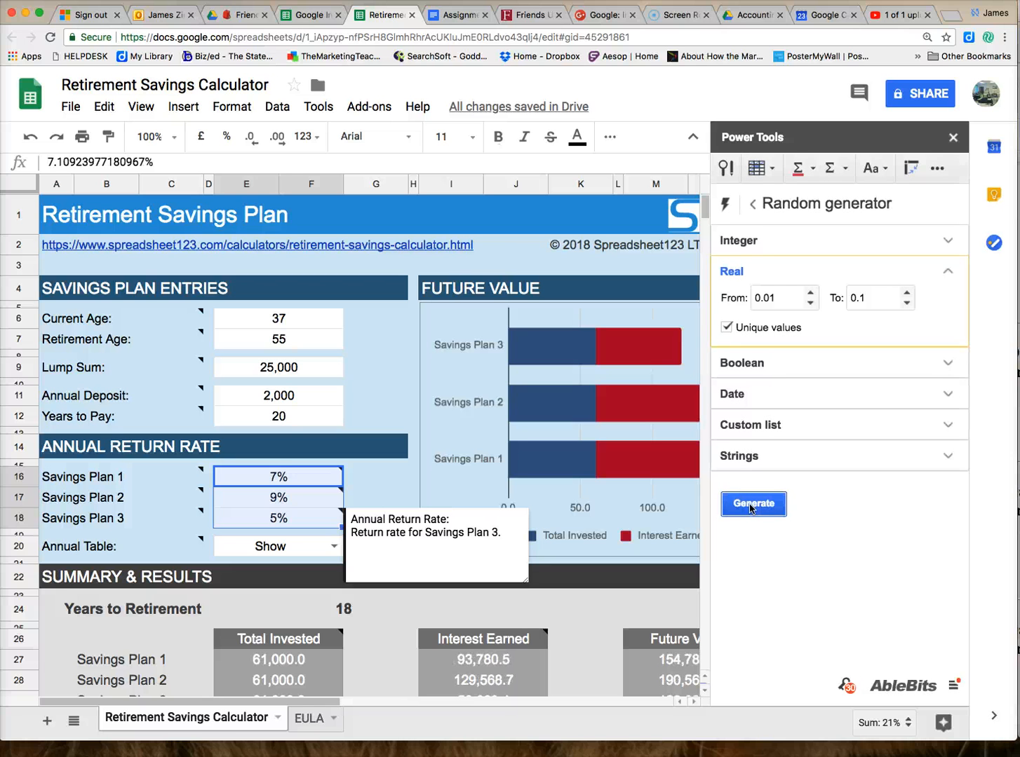
pyautogui.click(750, 506)
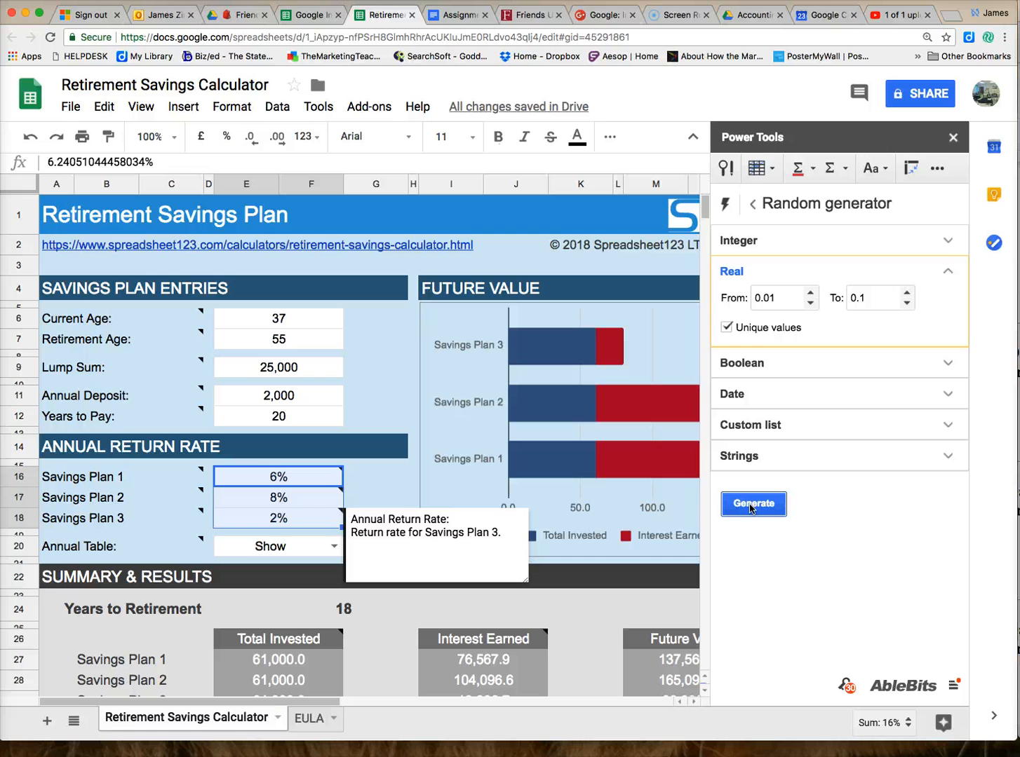
pyautogui.click(750, 505)
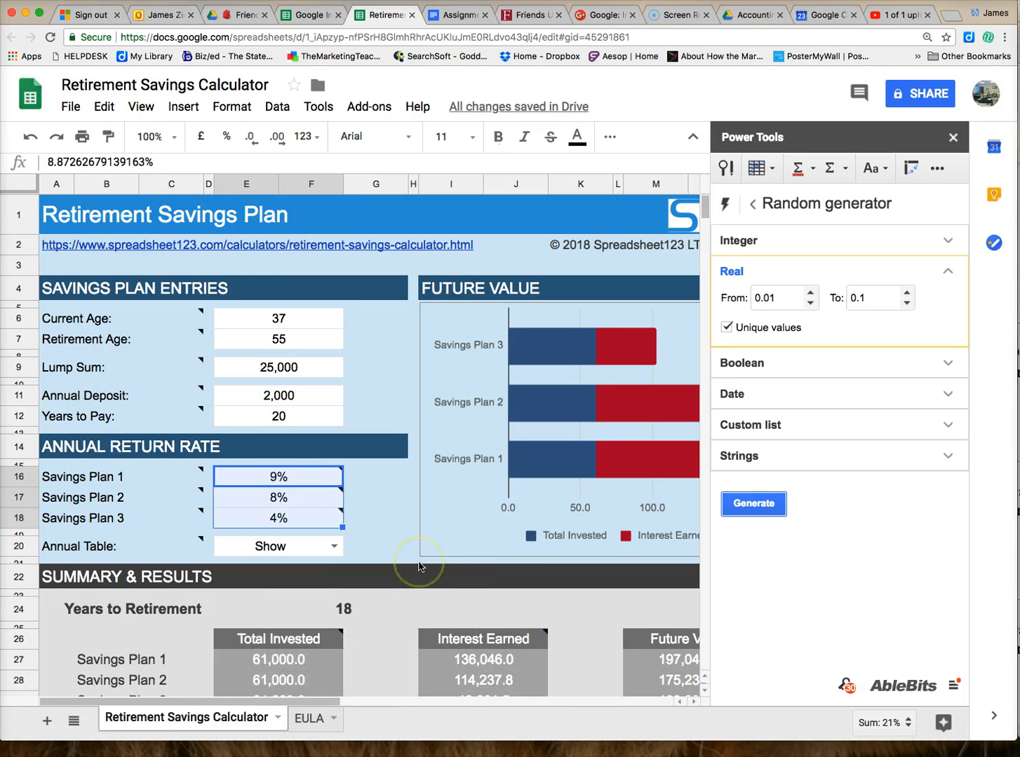
# - Review how the generated return rates affect the Summary & Results and the Balance and Interest charts
pyautogui.scroll(-10, 419, 566)
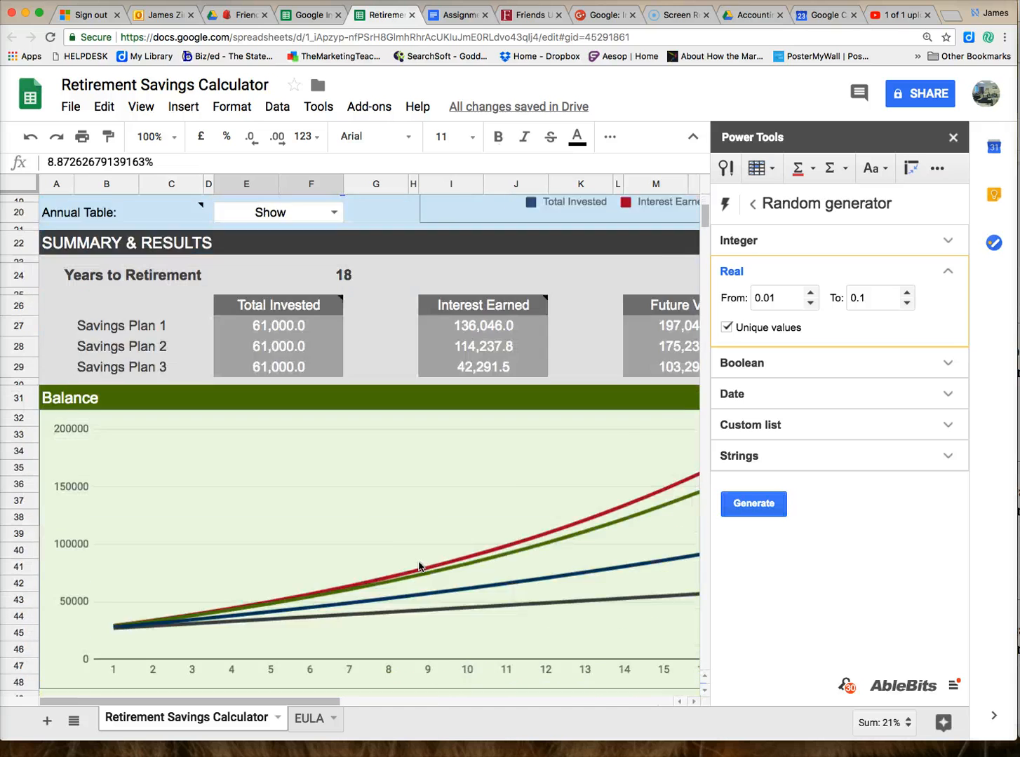
pyautogui.scroll(-4, 418, 566)
pyautogui.scroll(6, 419, 566)
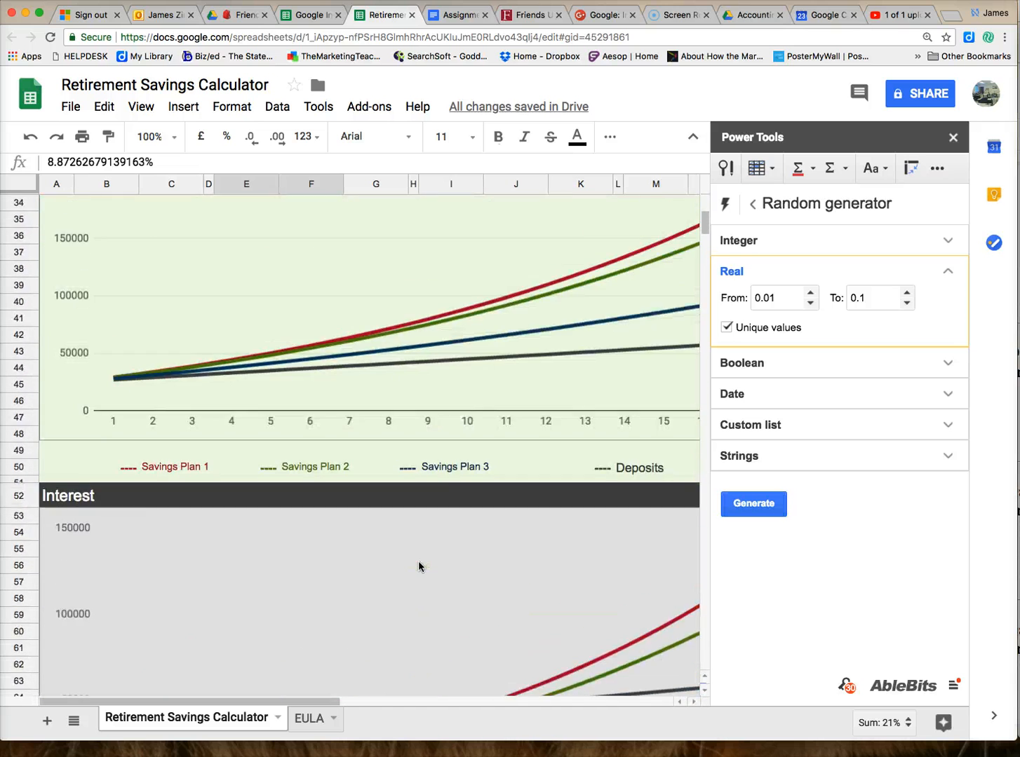
pyautogui.scroll(3, 419, 566)
pyautogui.scroll(2, 418, 566)
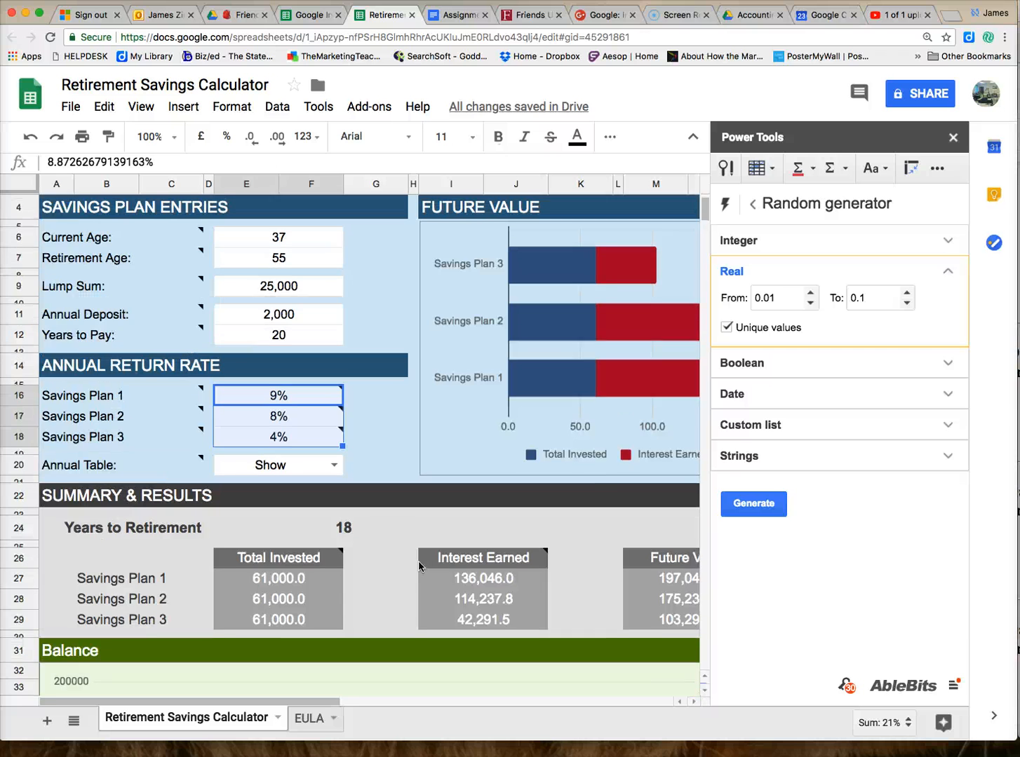
# - Leave the Random generator, return to the main Power Tools overview and open its Text tools
pyautogui.hscroll(1, 419, 567)
pyautogui.hscroll(-1, 419, 566)
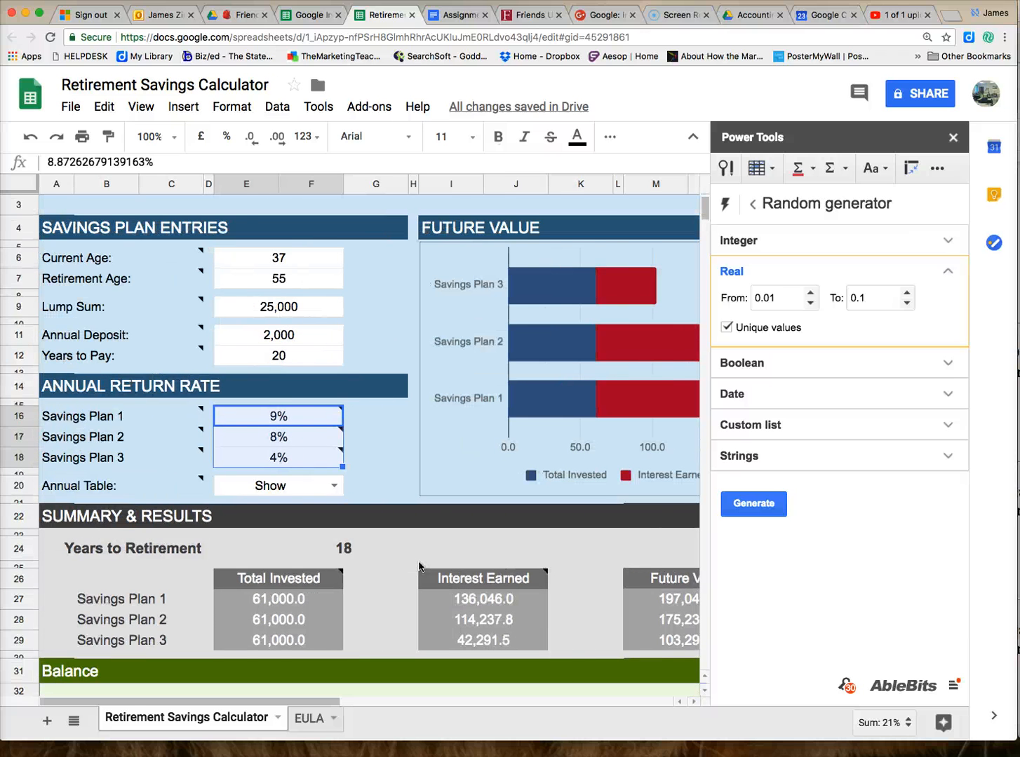
pyautogui.scroll(1, 418, 566)
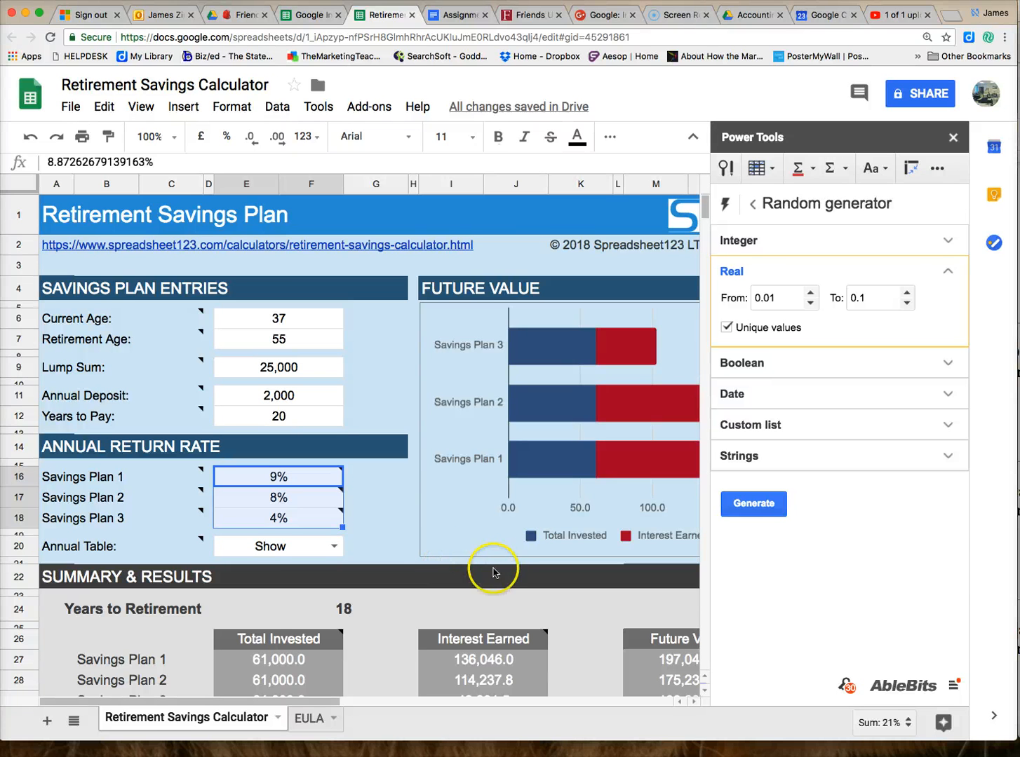
pyautogui.click(754, 207)
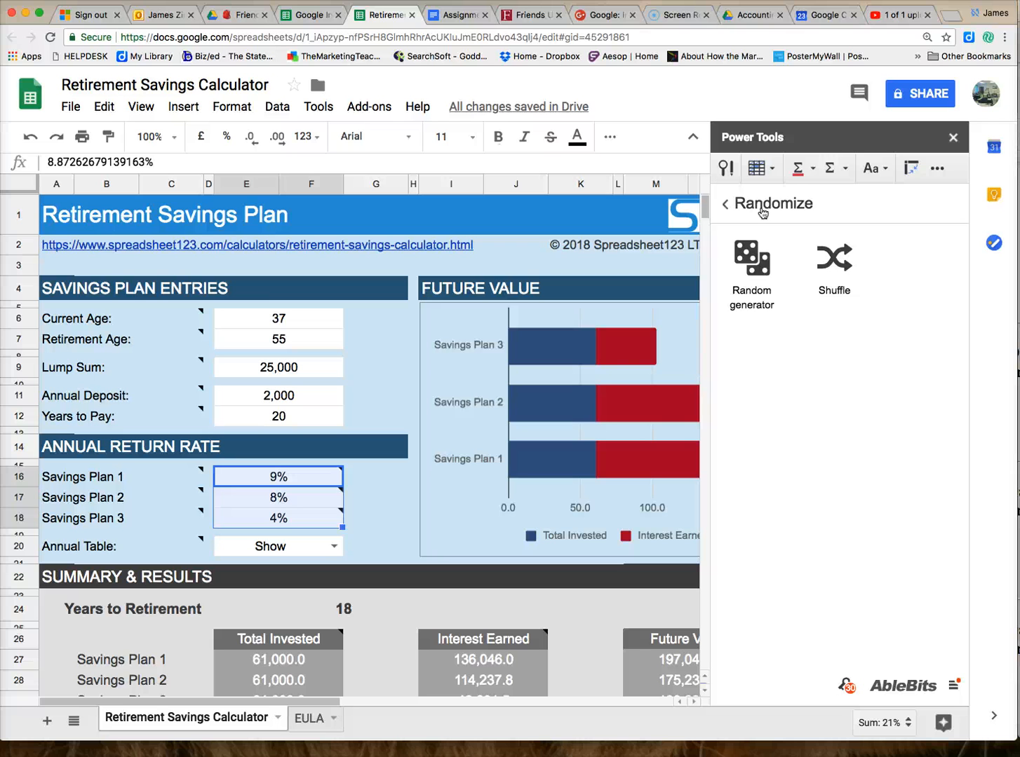
pyautogui.click(775, 203)
pyautogui.click(381, 642)
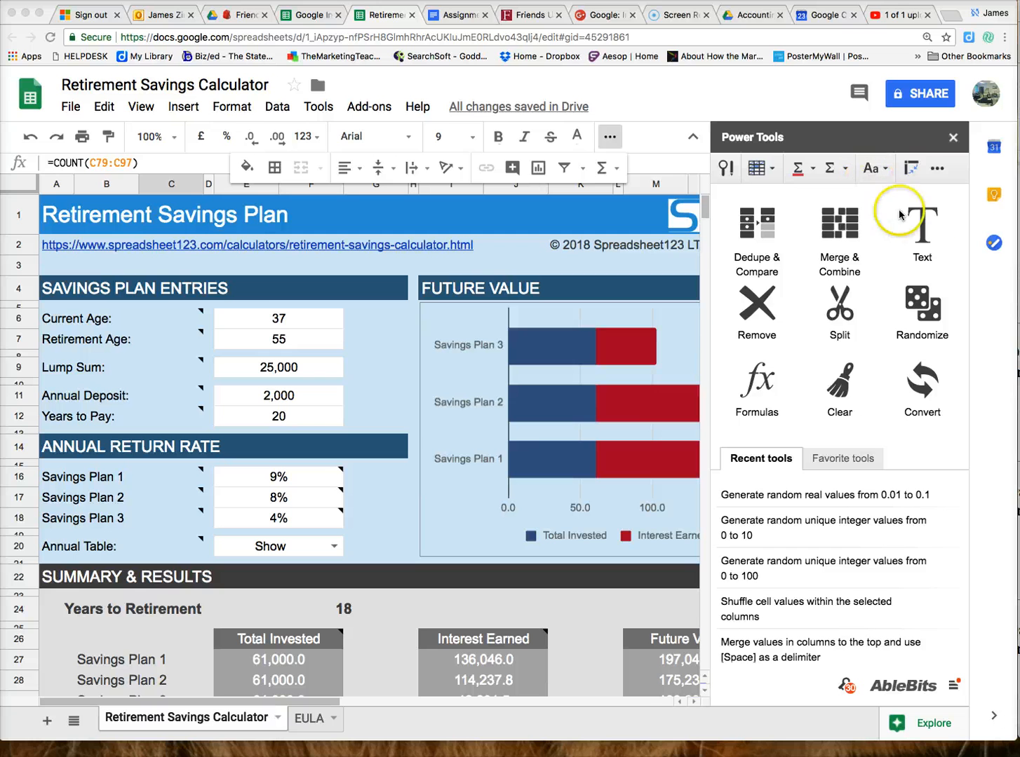
pyautogui.click(927, 235)
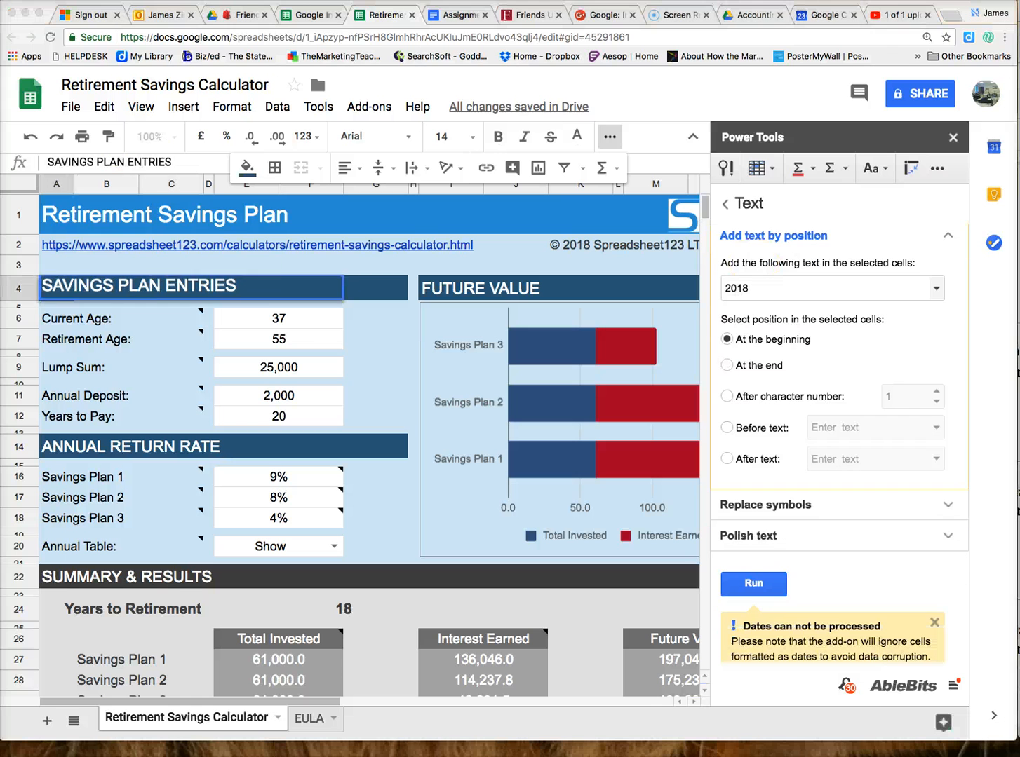
# - Add the text 2018 at the end of the SAVINGS PLAN ENTRIES heading in cell A4 with Add text by position
pyautogui.click(340, 313)
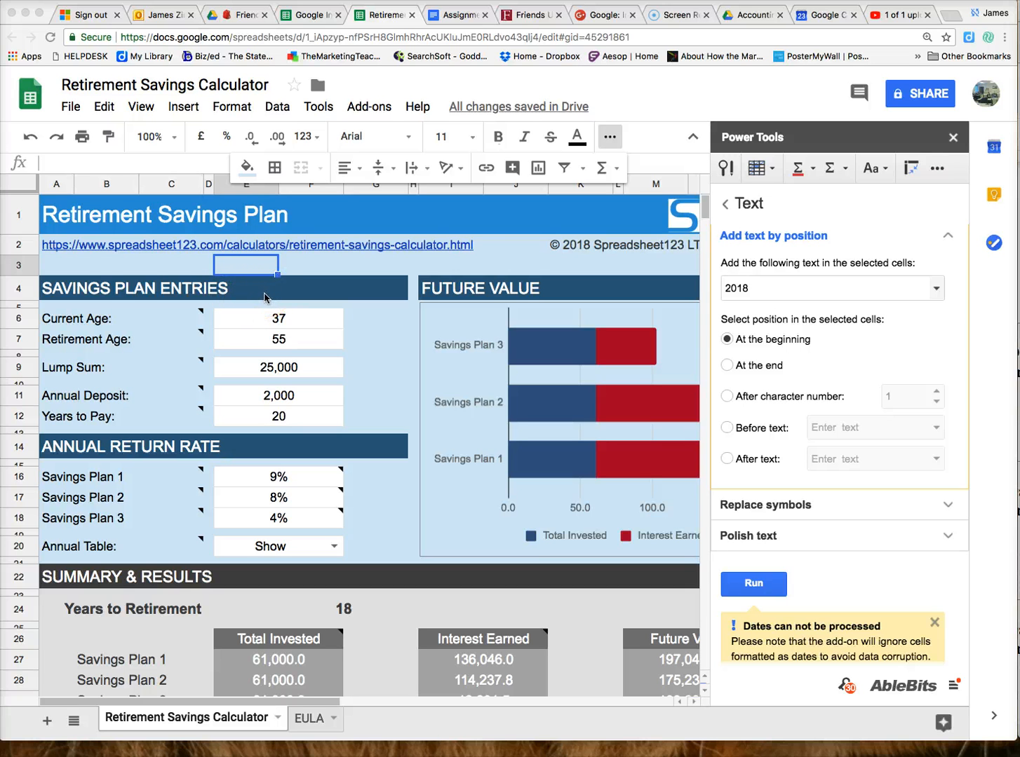
pyautogui.click(62, 294)
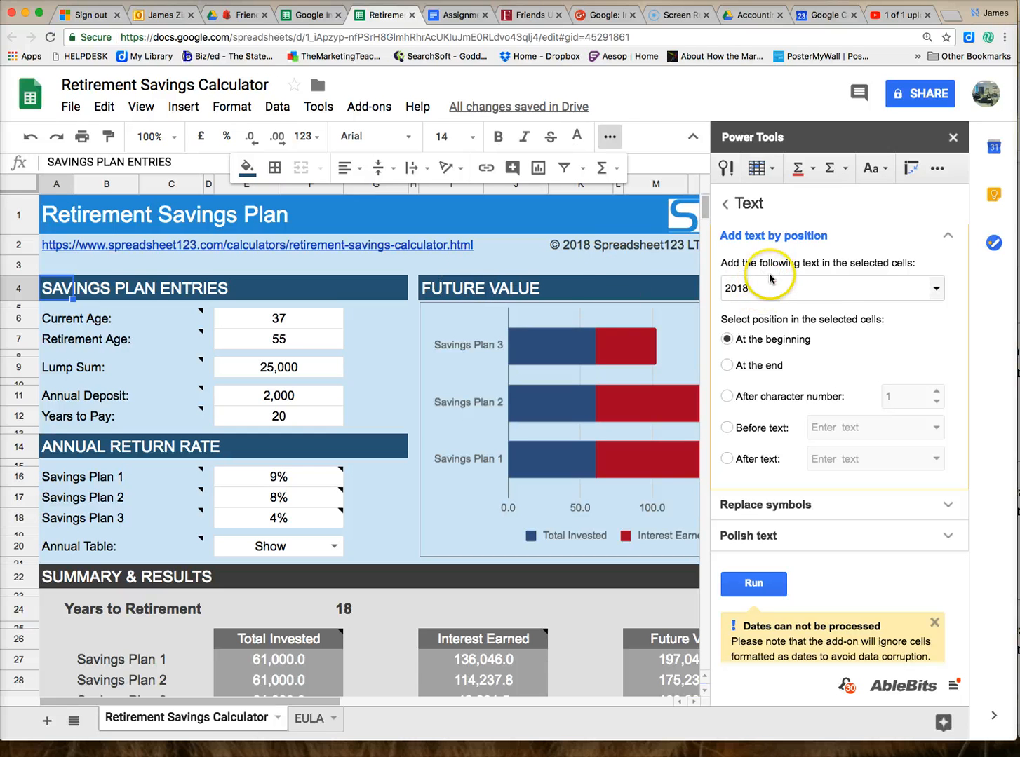
pyautogui.click(761, 292)
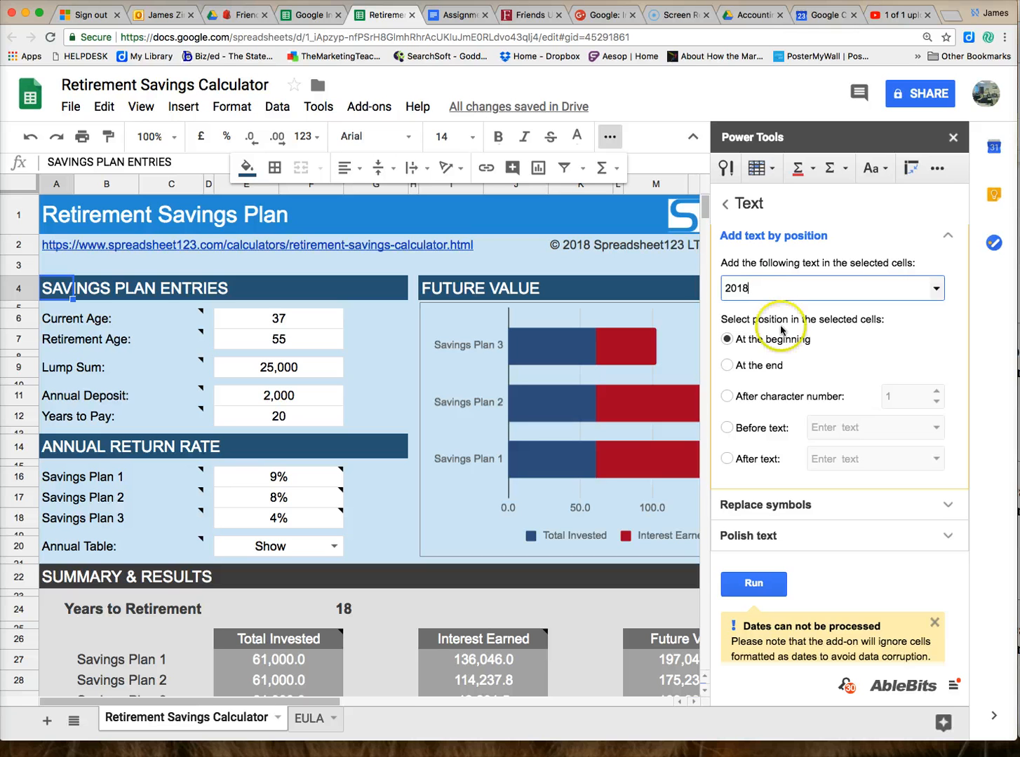
pyautogui.click(727, 366)
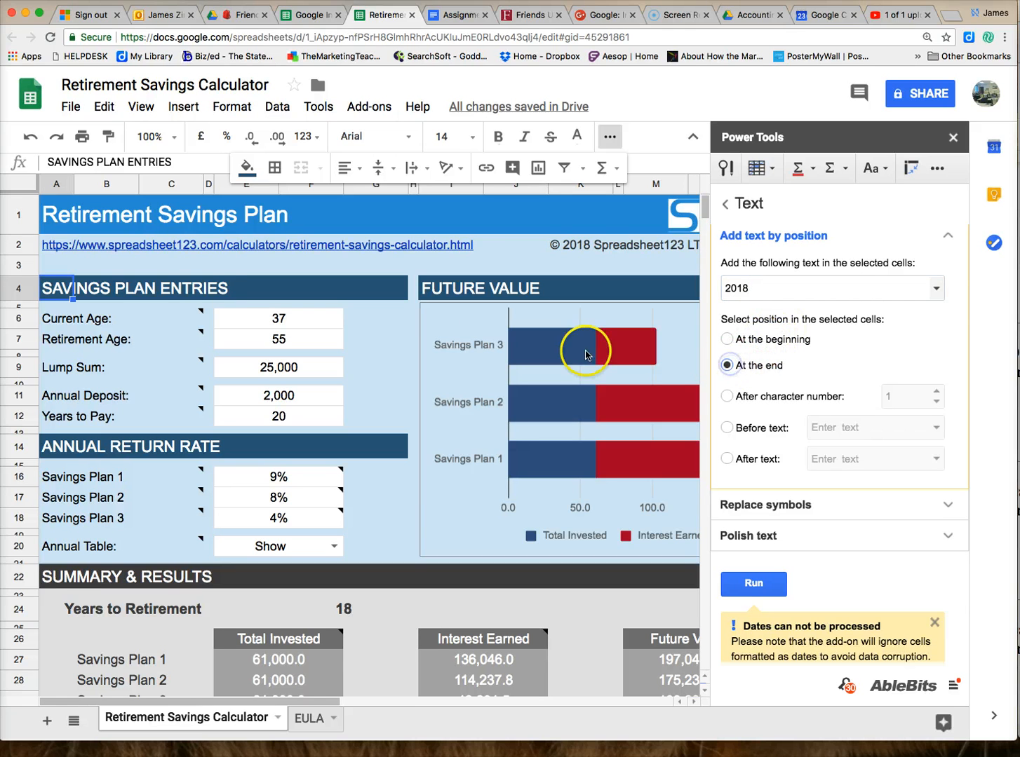
pyautogui.click(764, 591)
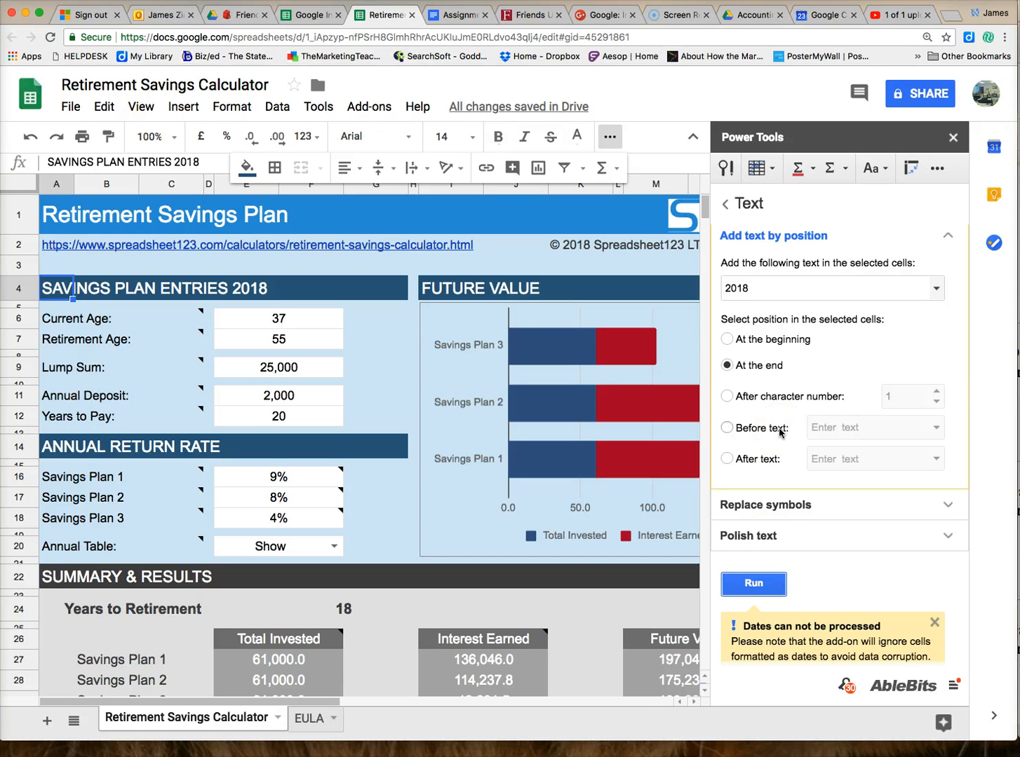
# - Add 2018 at the beginning of the SAVINGS PLAN ENTRIES heading as well and insert a space after it
pyautogui.click(728, 340)
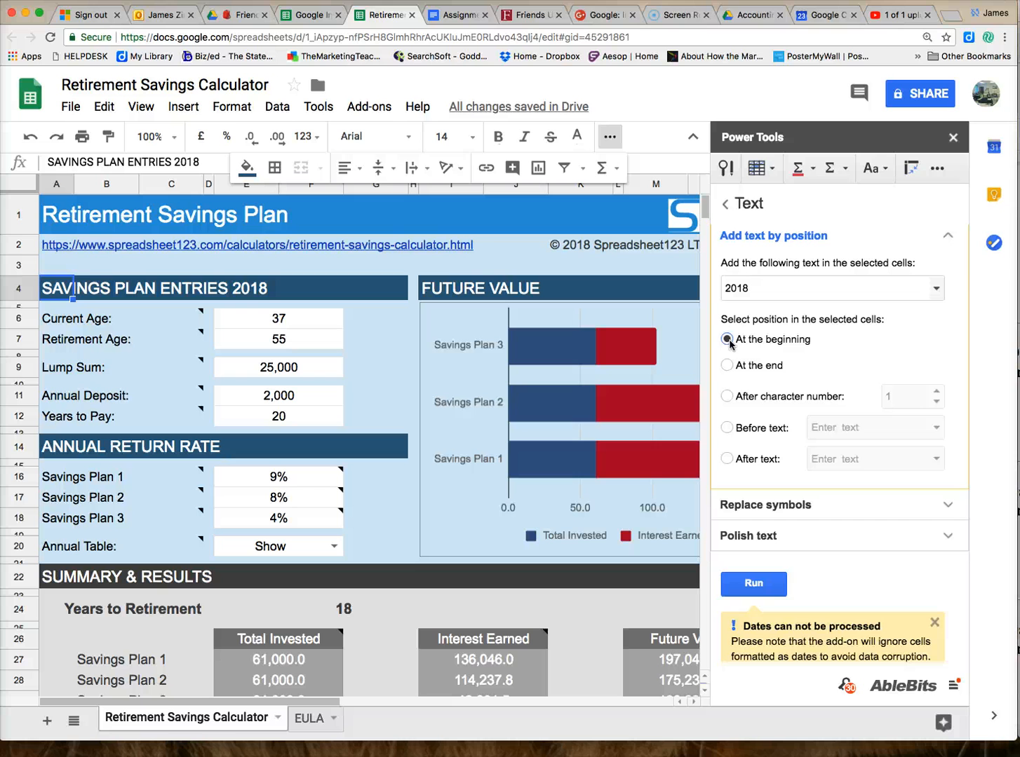
pyautogui.click(752, 583)
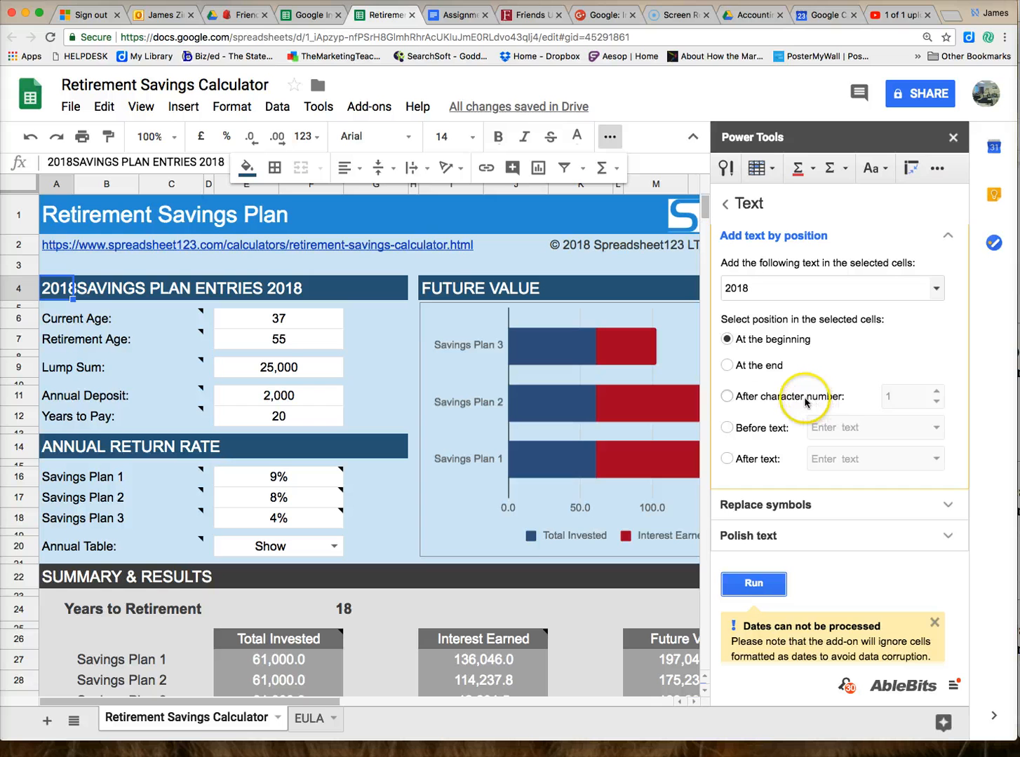
pyautogui.click(726, 397)
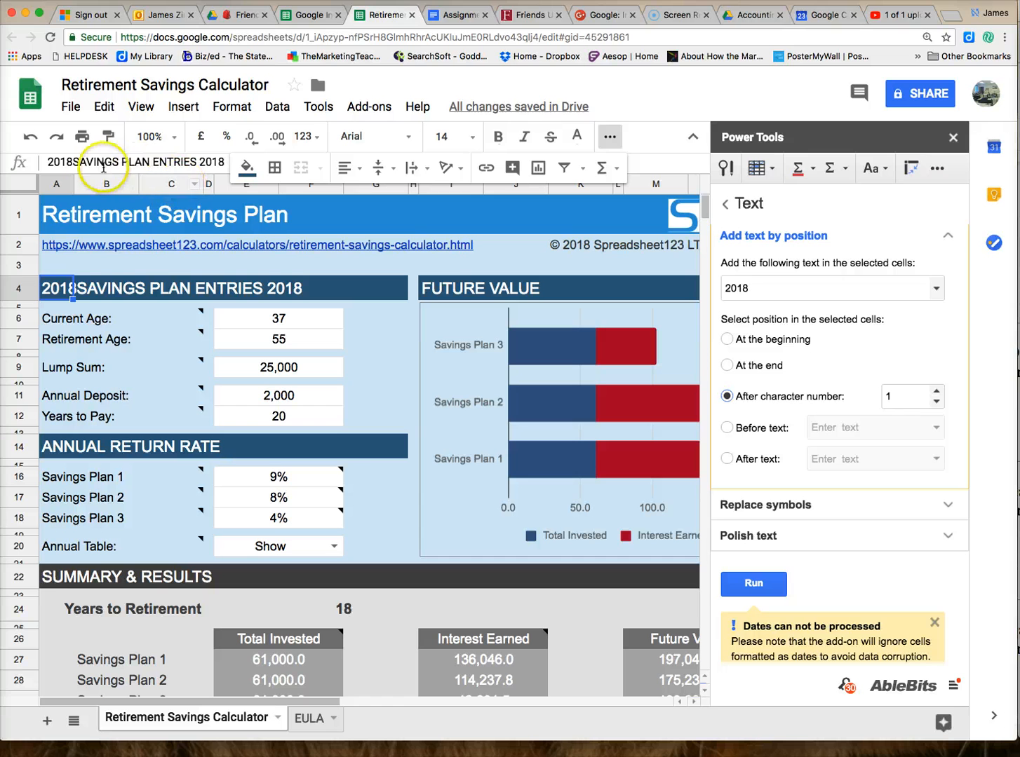
pyautogui.click(74, 162)
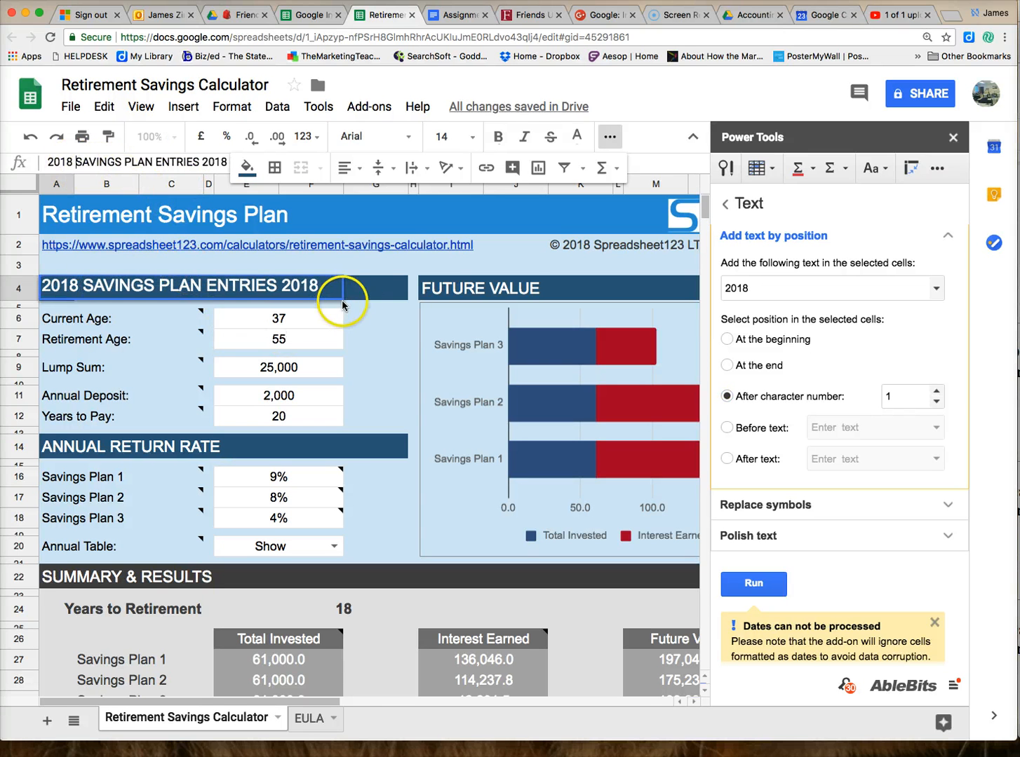
pyautogui.click(360, 296)
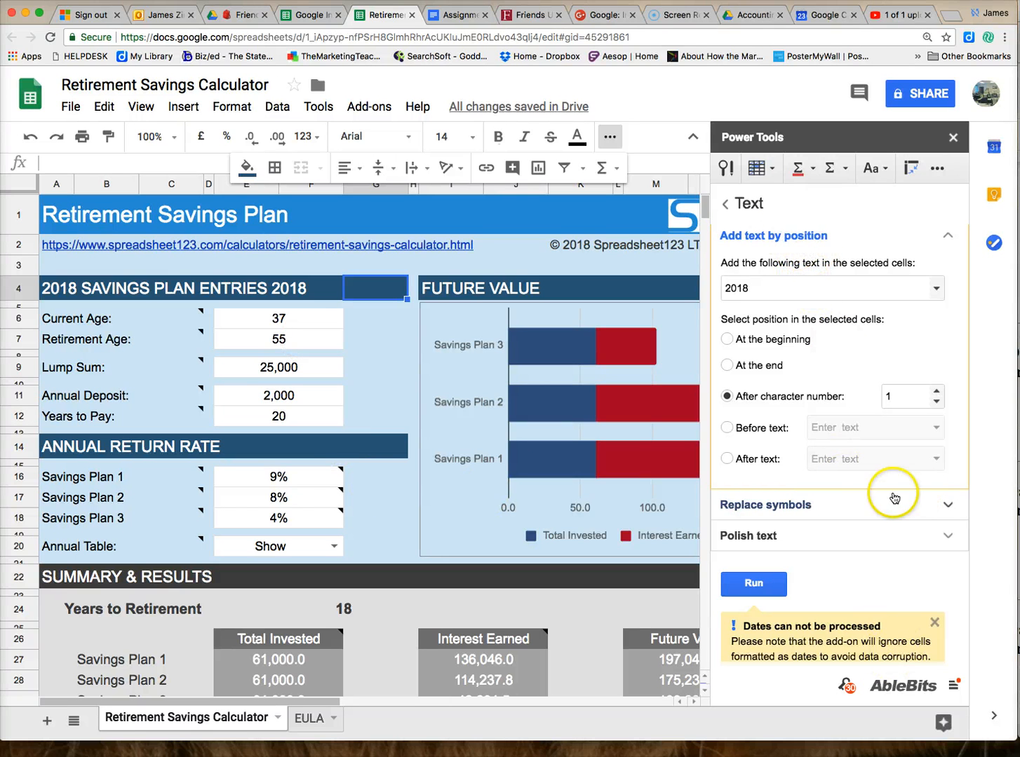
# - Look through the Replace symbols and Polish text options of the Text tools, then return to the Power Tools overview
pyautogui.click(947, 514)
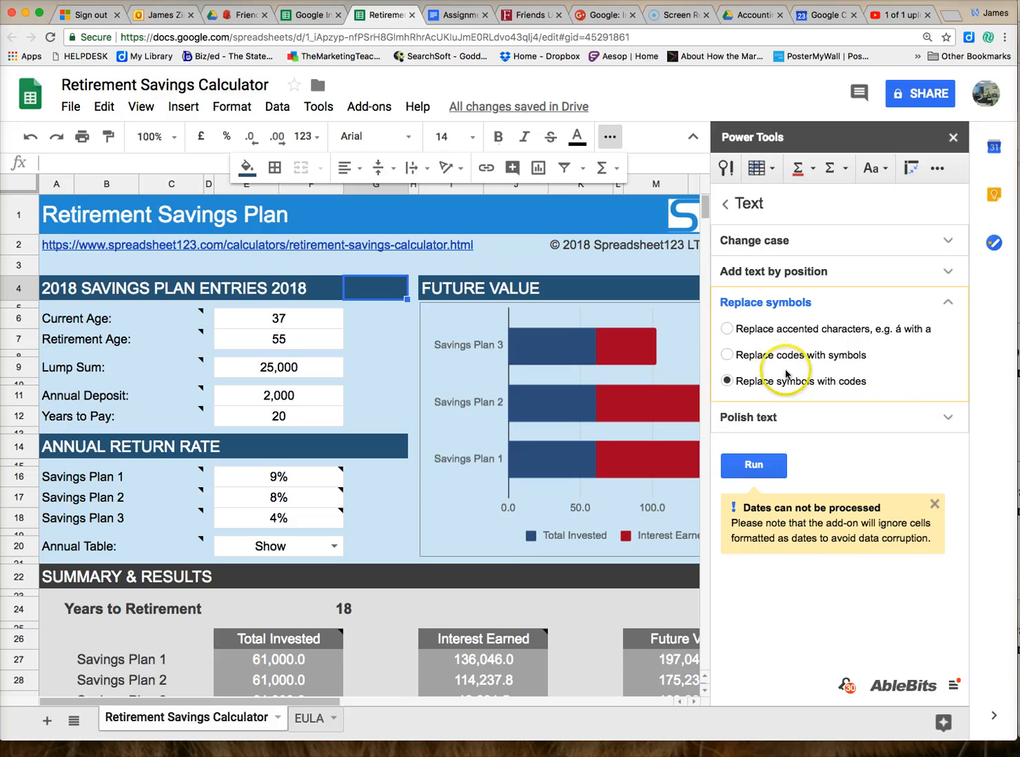
pyautogui.click(727, 355)
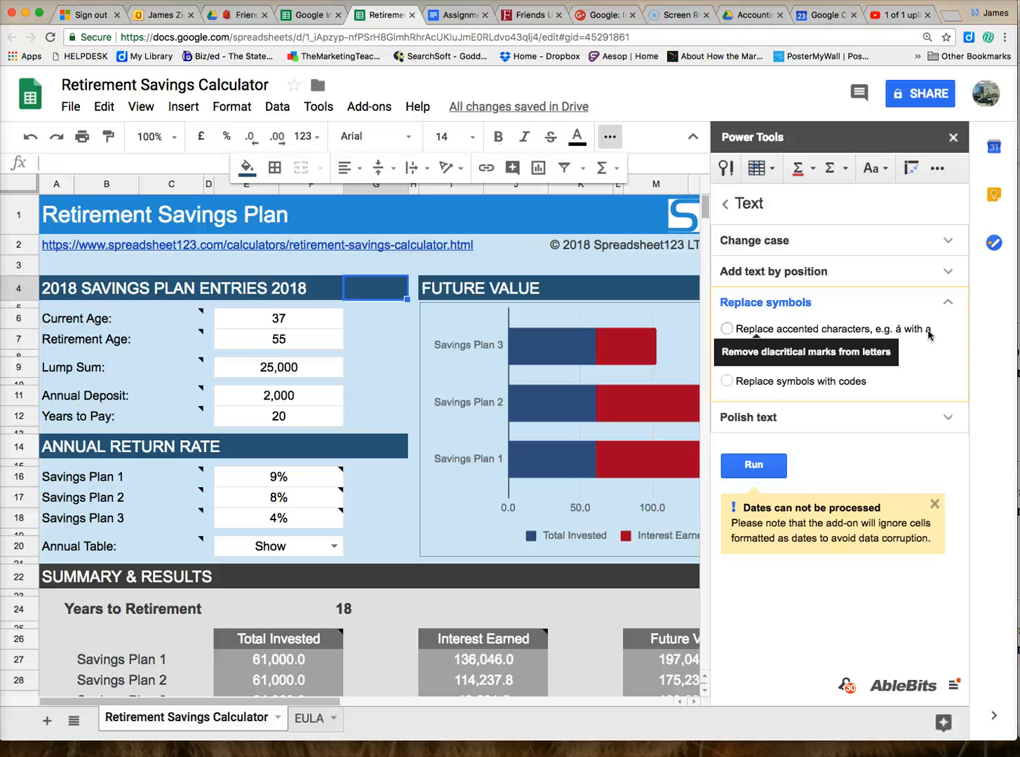
pyautogui.click(920, 418)
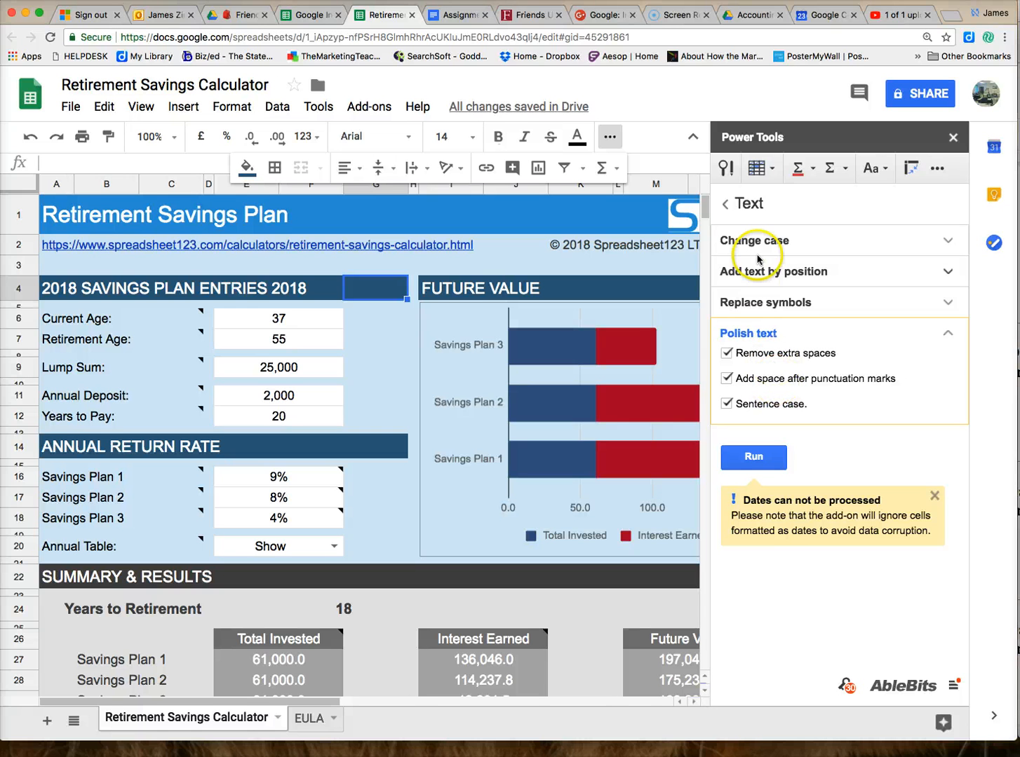
pyautogui.click(728, 210)
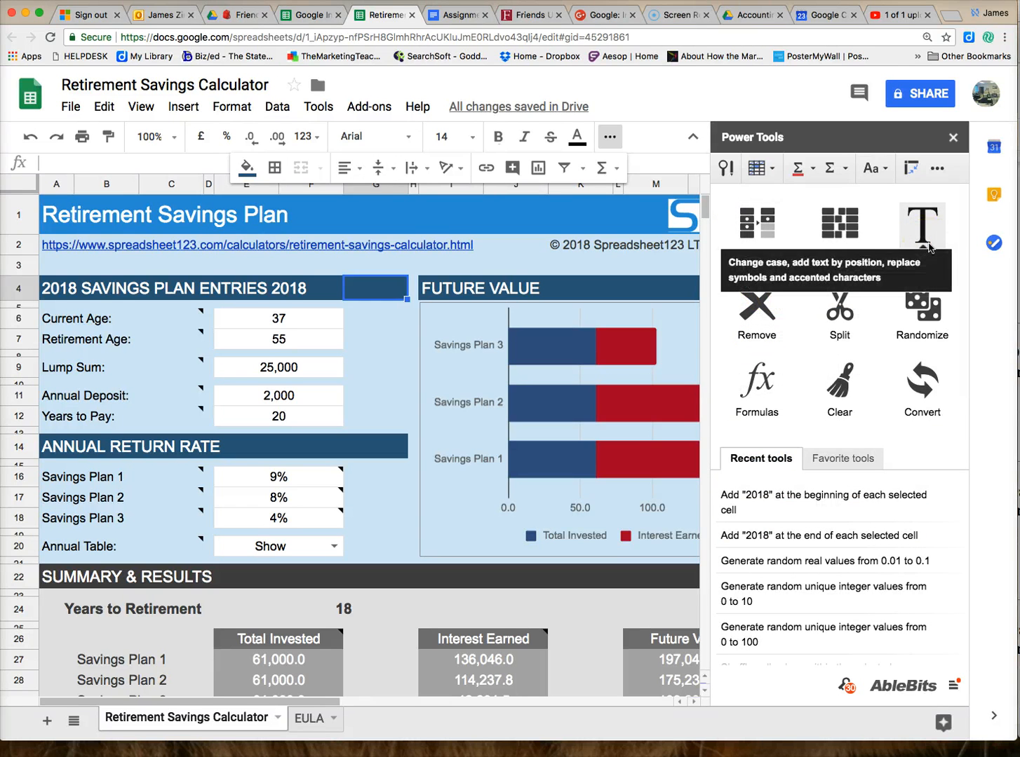
# - Examine the Split tool's options for splitting values by characters and by strings, then return to the overview
pyautogui.click(845, 322)
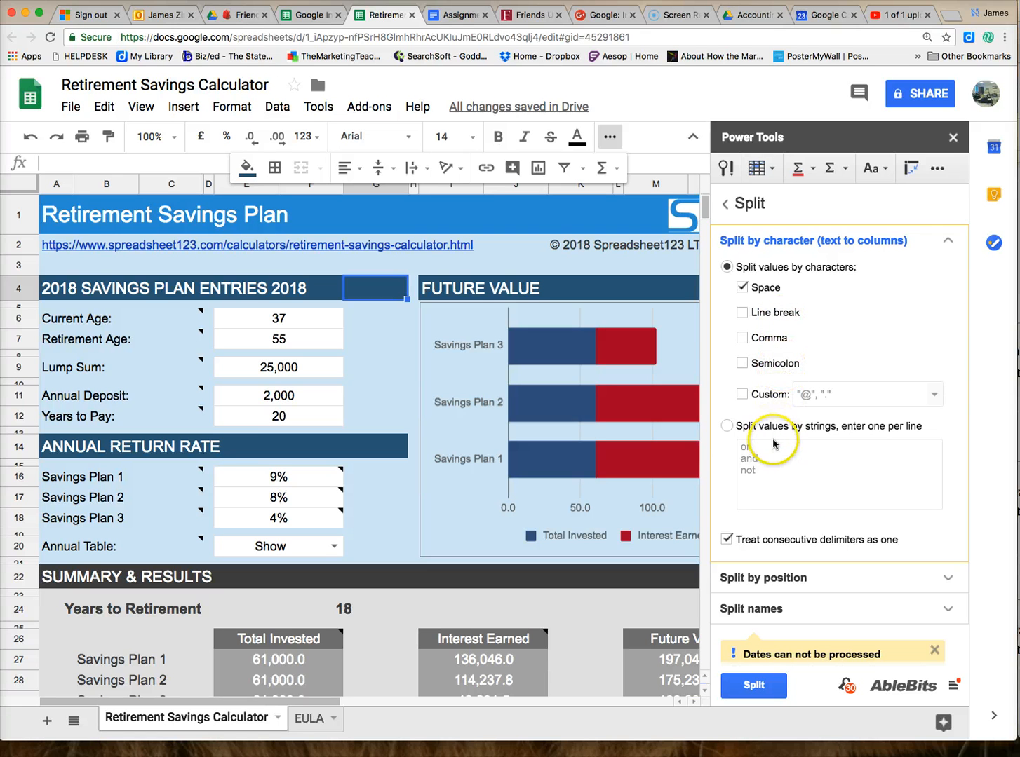
pyautogui.click(728, 427)
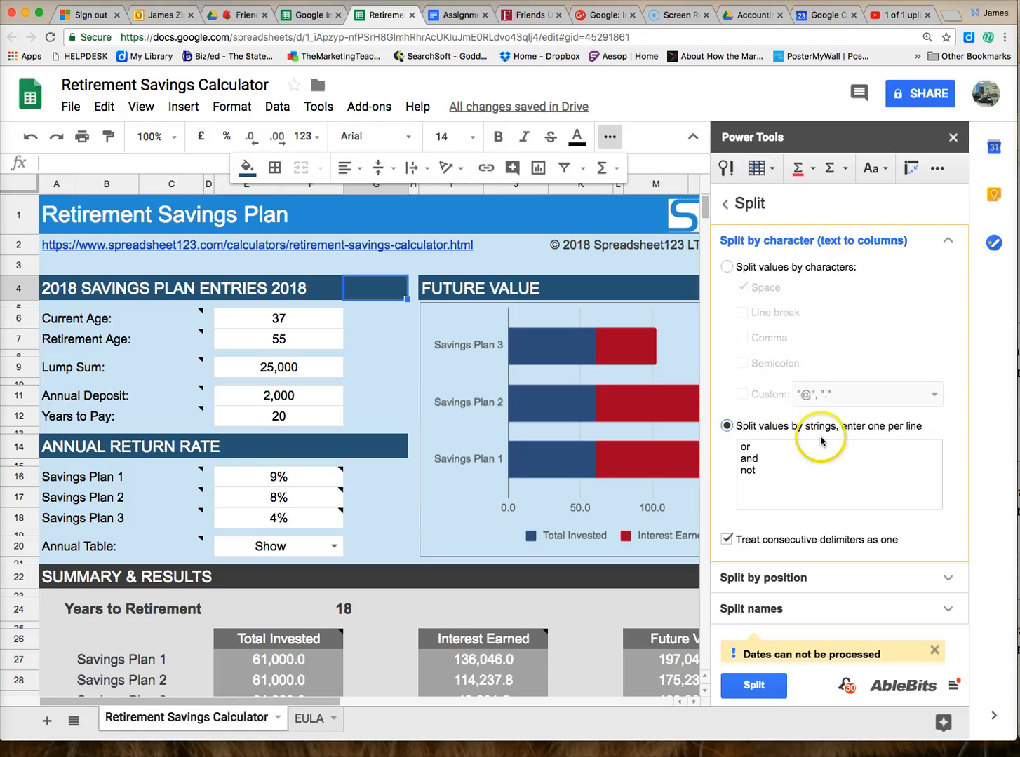
pyautogui.scroll(-1, 838, 438)
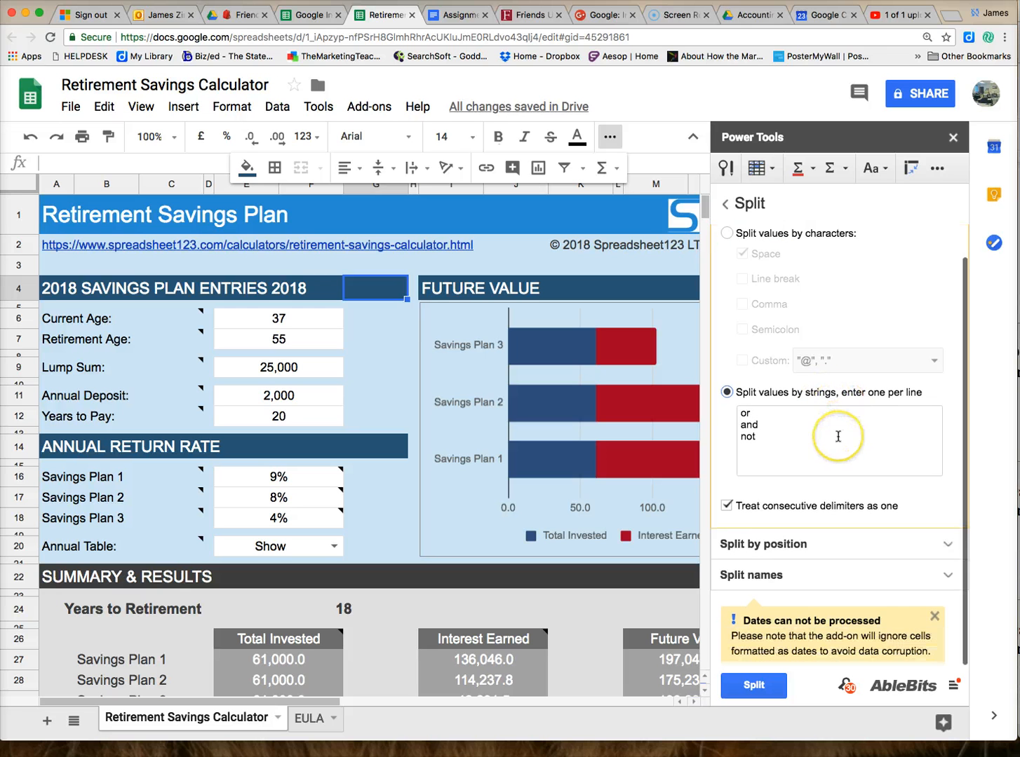
pyautogui.scroll(1, 838, 436)
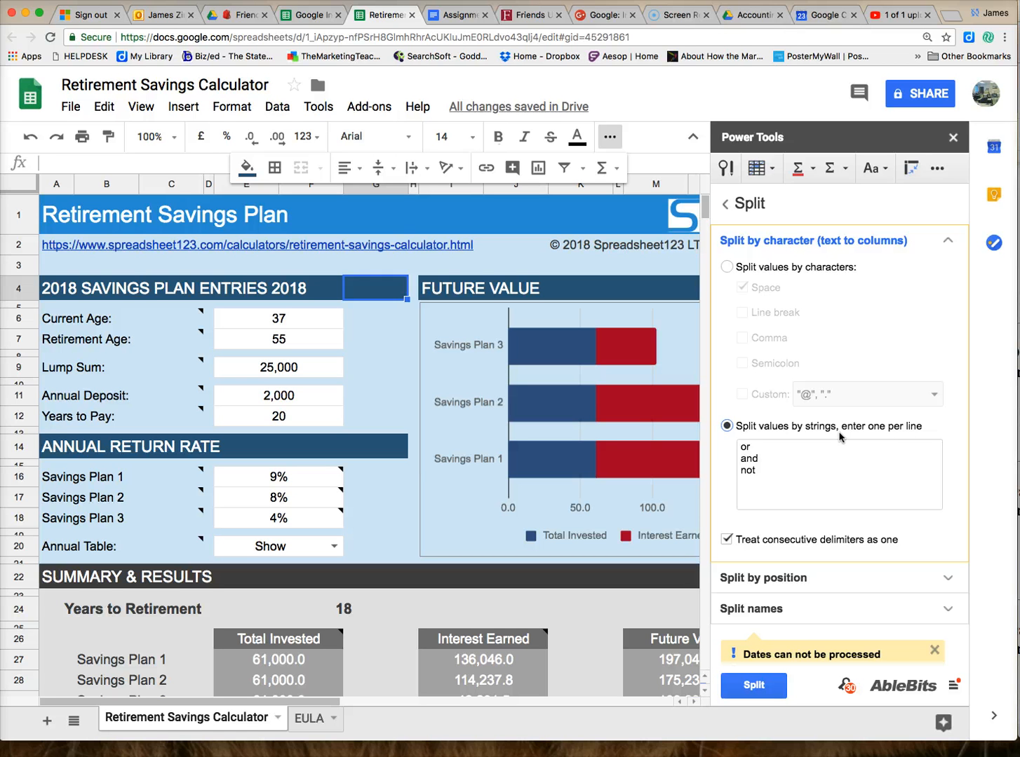
pyautogui.click(727, 268)
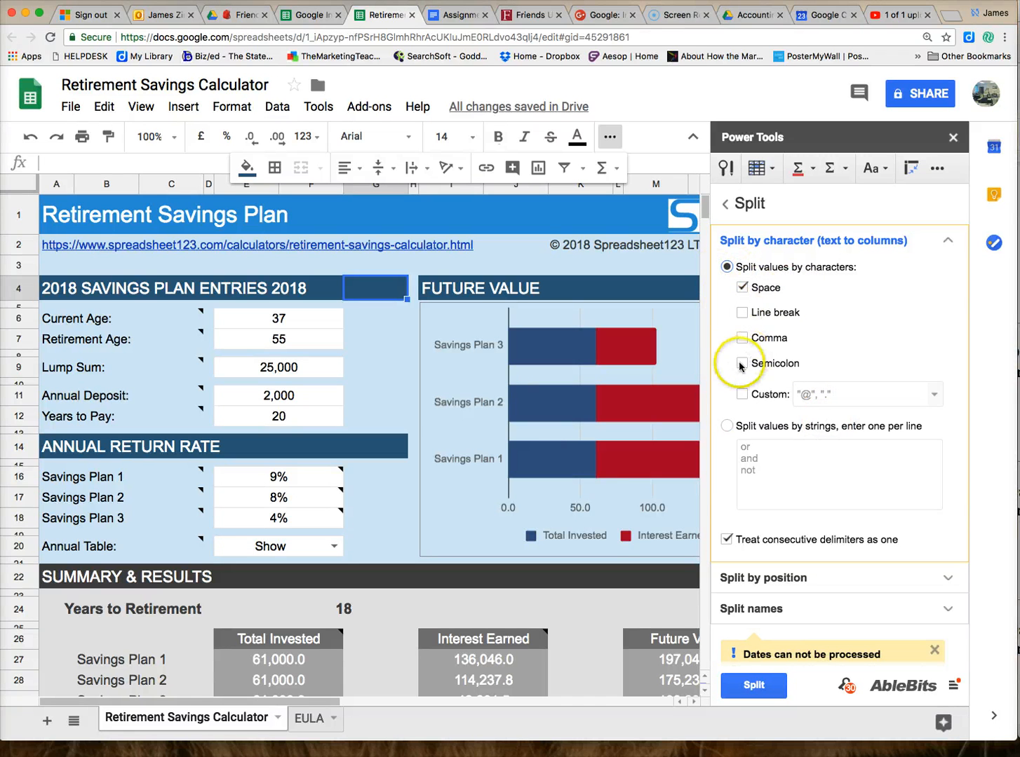
pyautogui.click(724, 206)
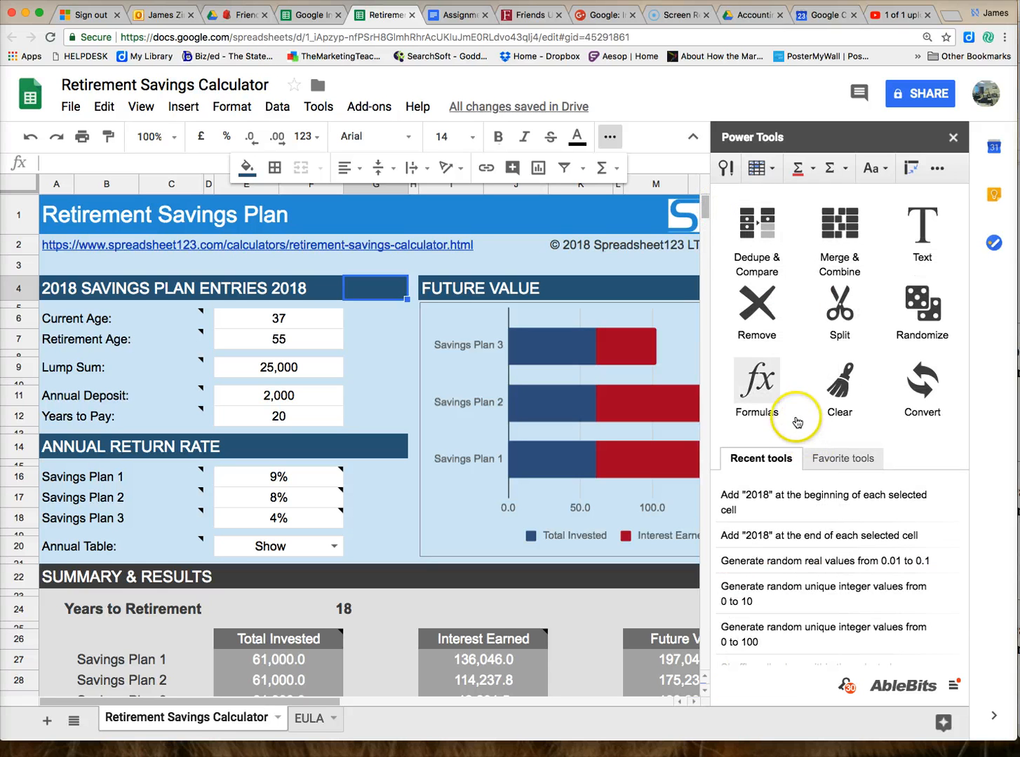
# - Examine the Clear options and the Convert options, including the number sign conversion choices, without applying any of them
pyautogui.click(839, 387)
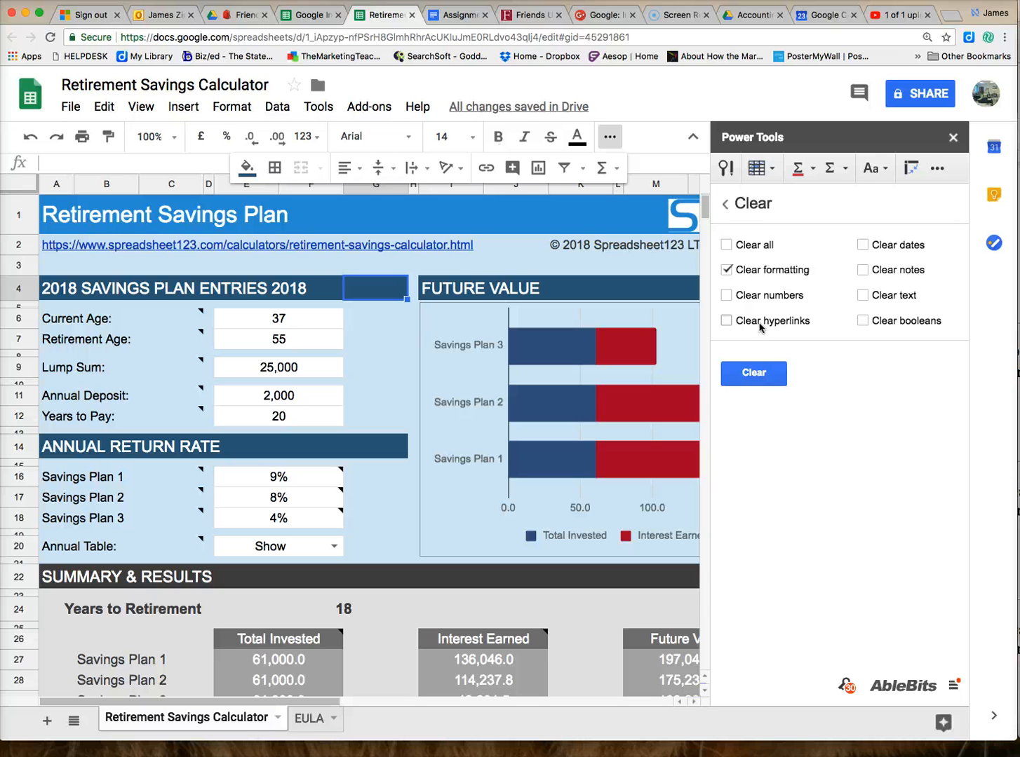
pyautogui.click(726, 204)
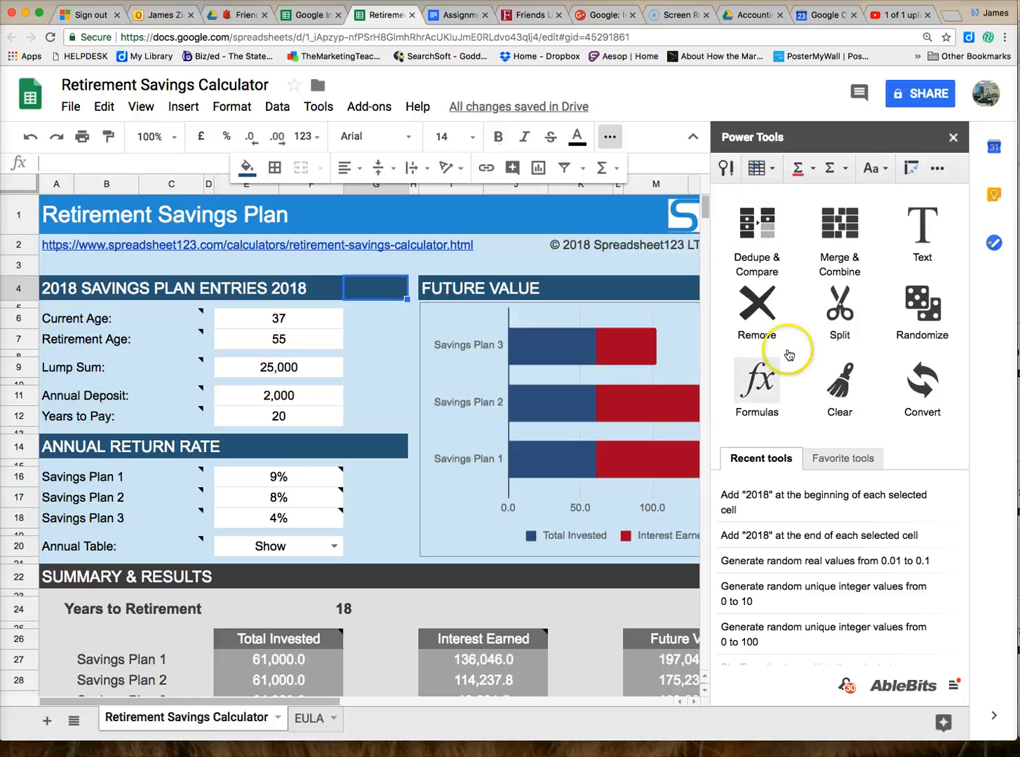
pyautogui.click(926, 378)
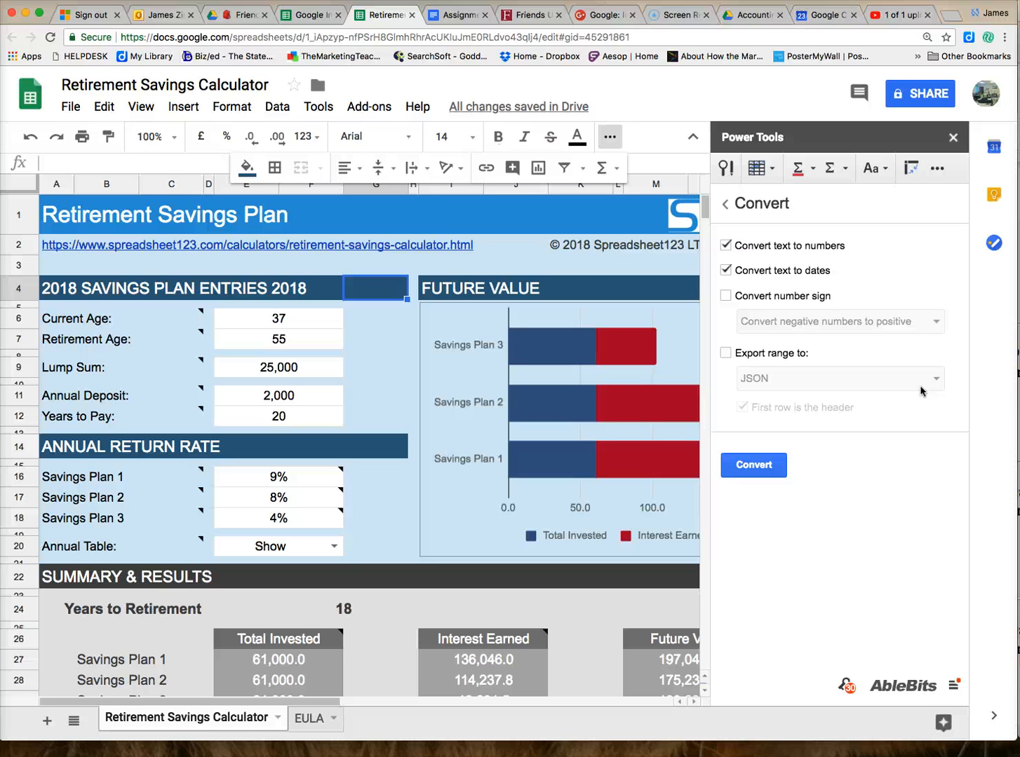
pyautogui.click(737, 300)
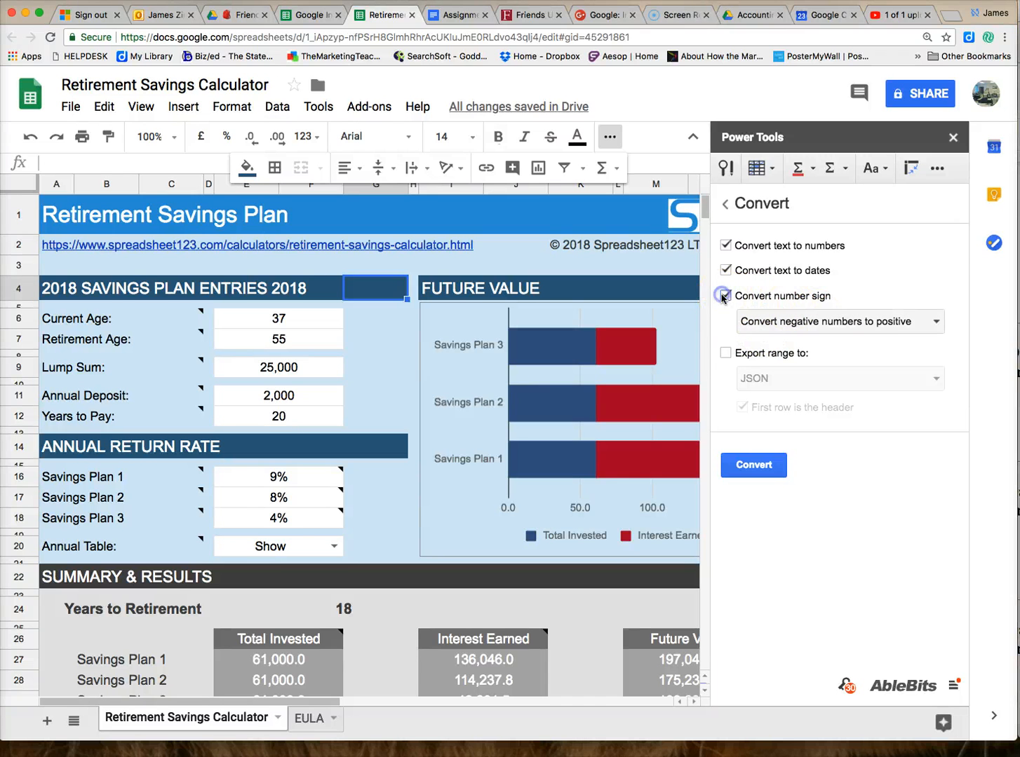
pyautogui.click(898, 324)
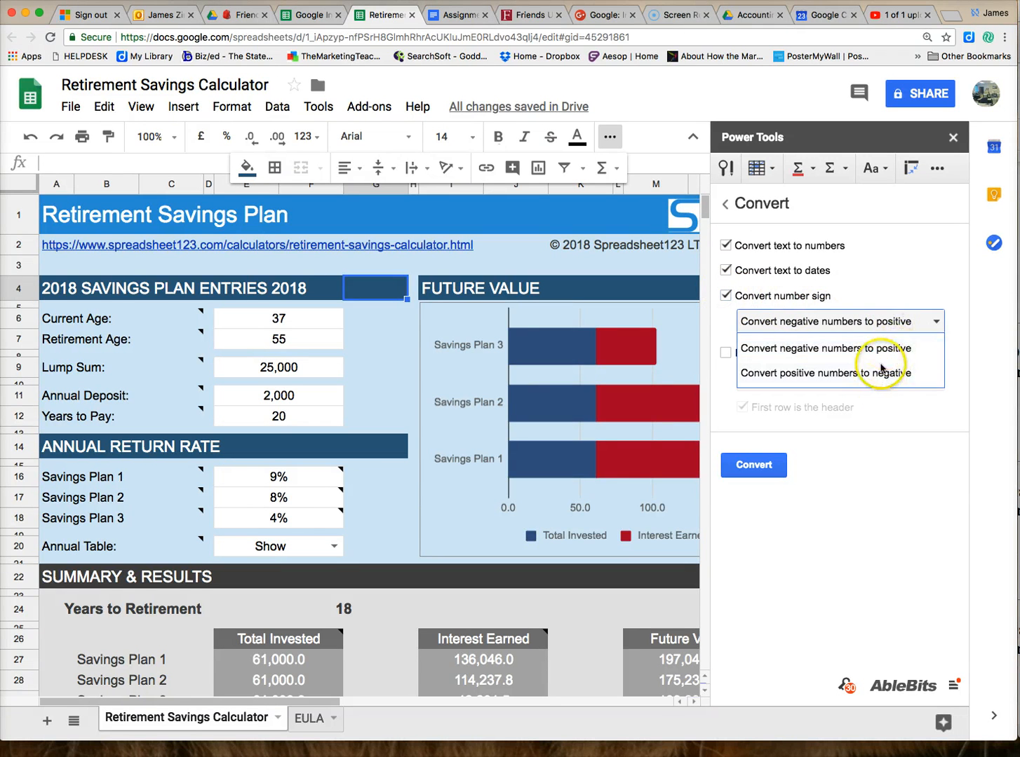
pyautogui.click(897, 312)
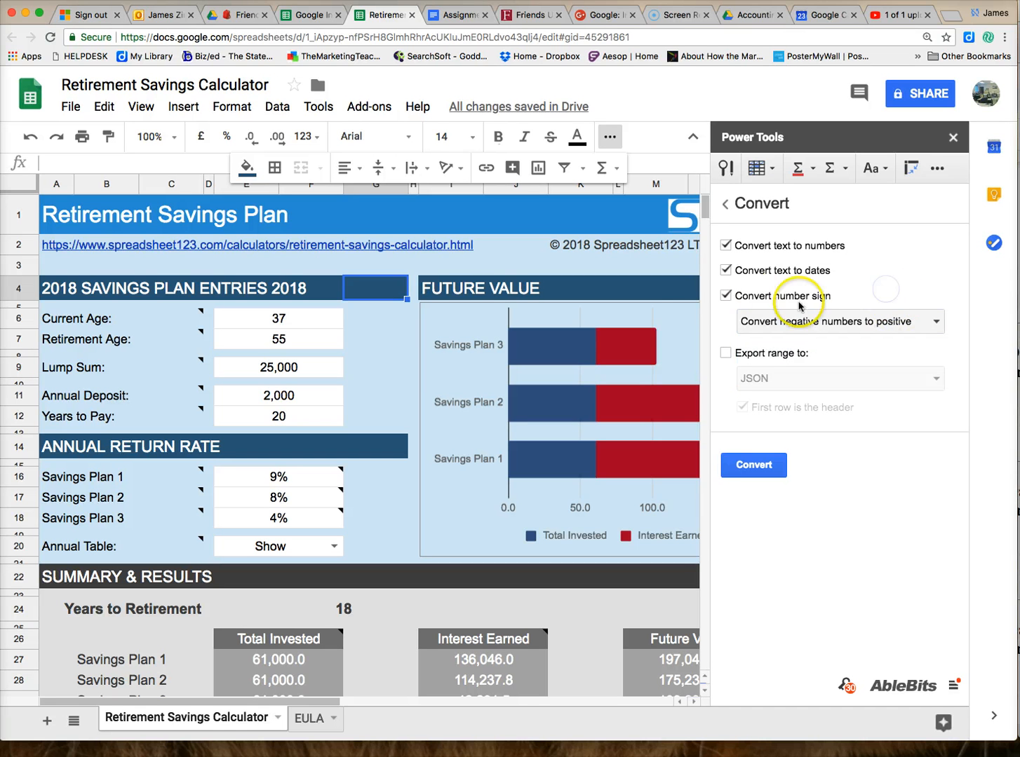
pyautogui.click(725, 295)
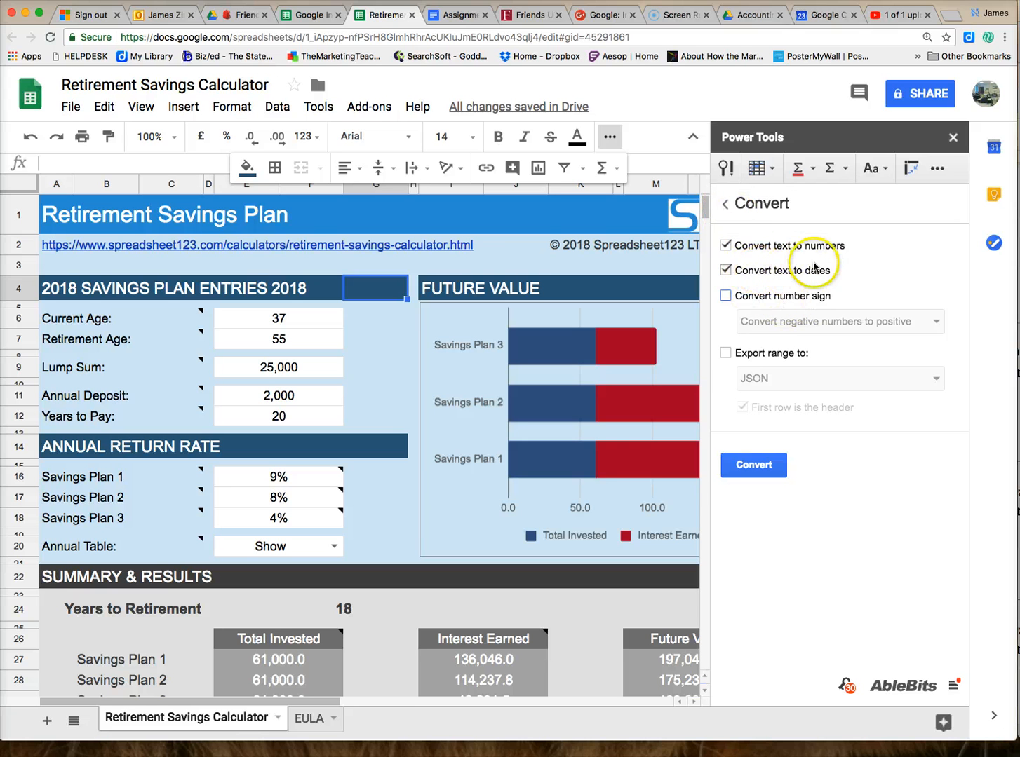
pyautogui.click(725, 206)
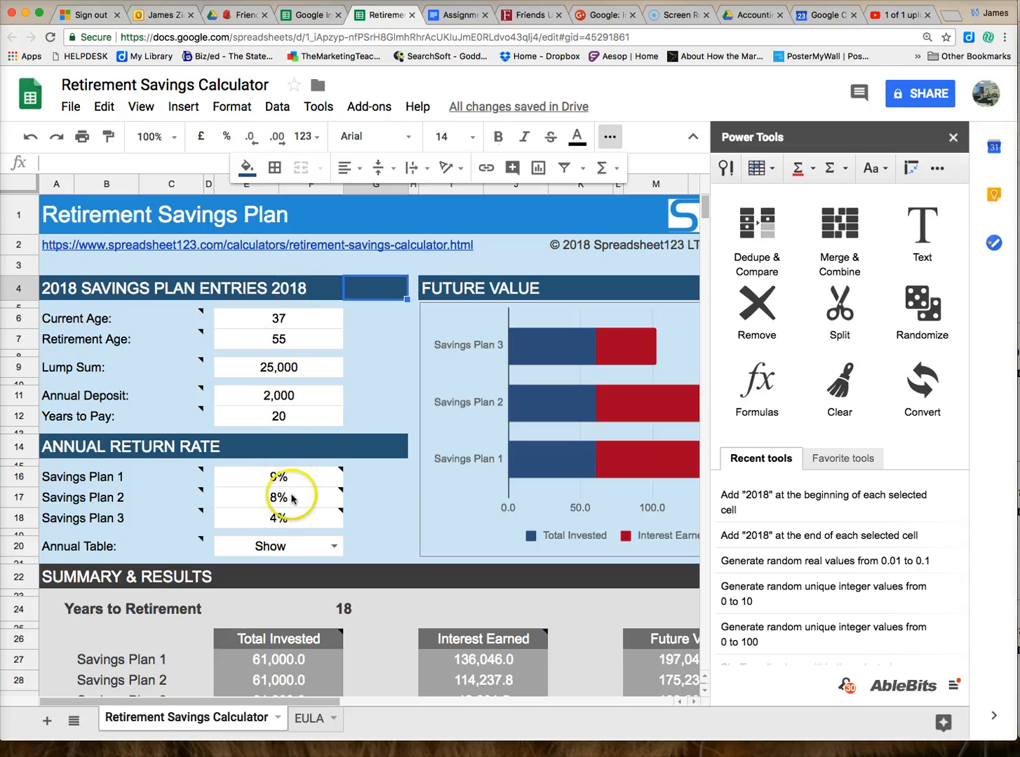
# - Collapse the additional formatting toolbar above the sheet
pyautogui.moveTo(282, 483)
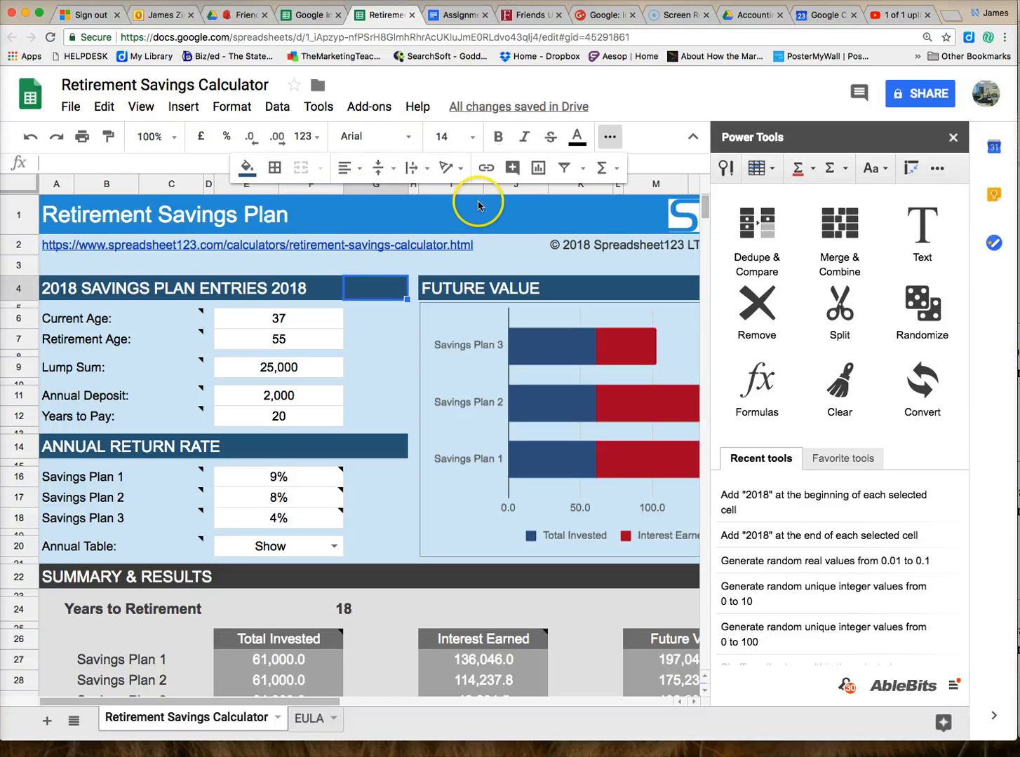
pyautogui.click(609, 136)
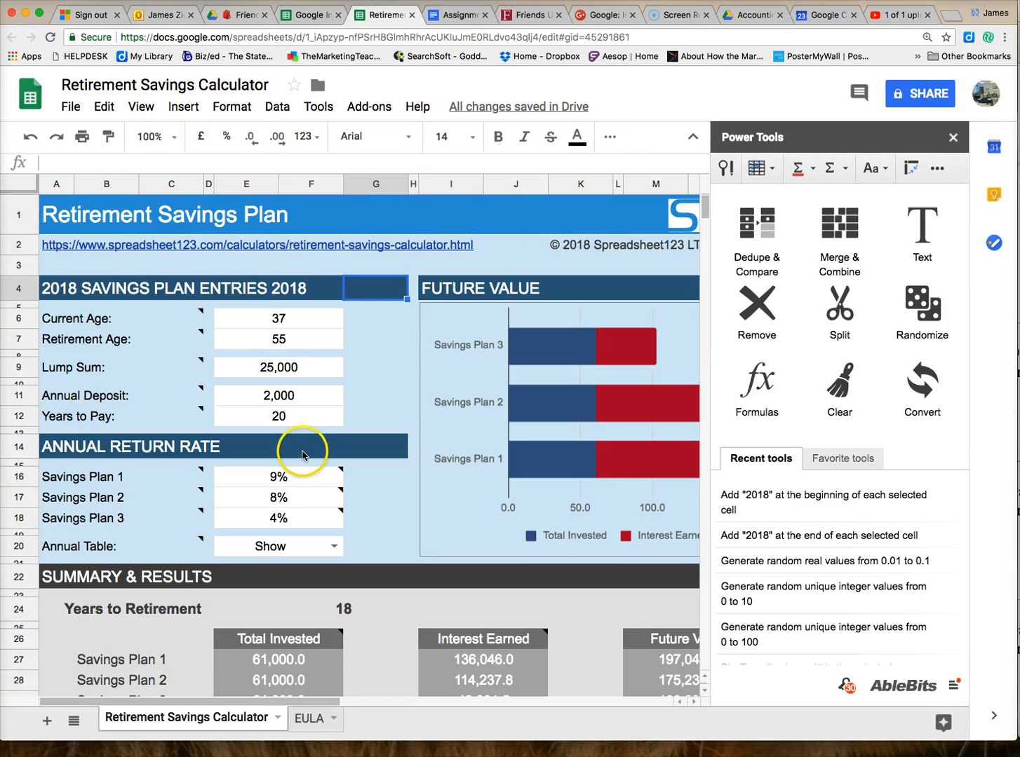